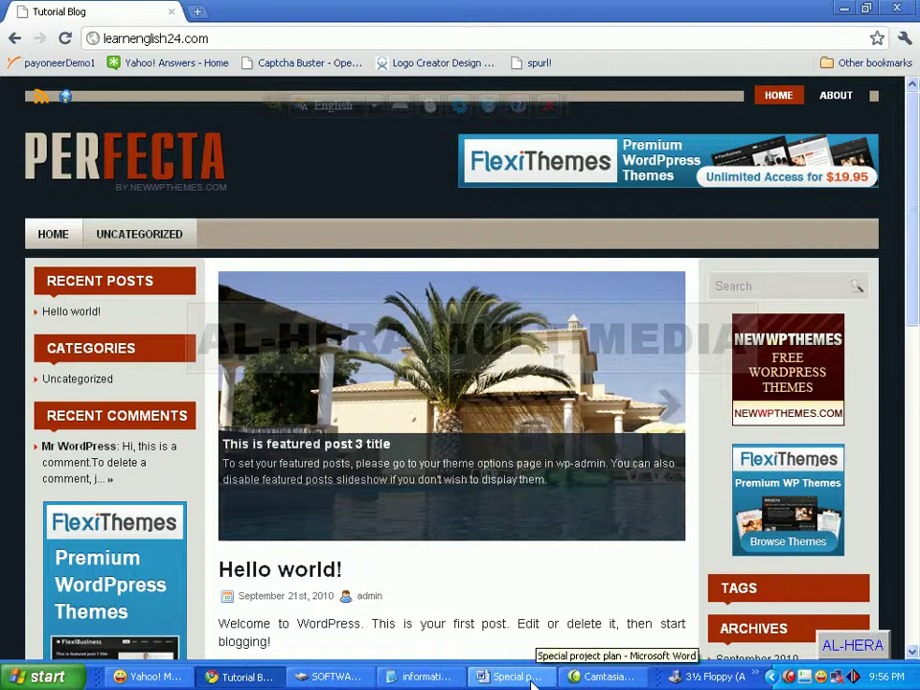
Step: Check the "total 5 categories" requirement in the Special project plan Word document and return to the blog in Chrome
click(549, 684)
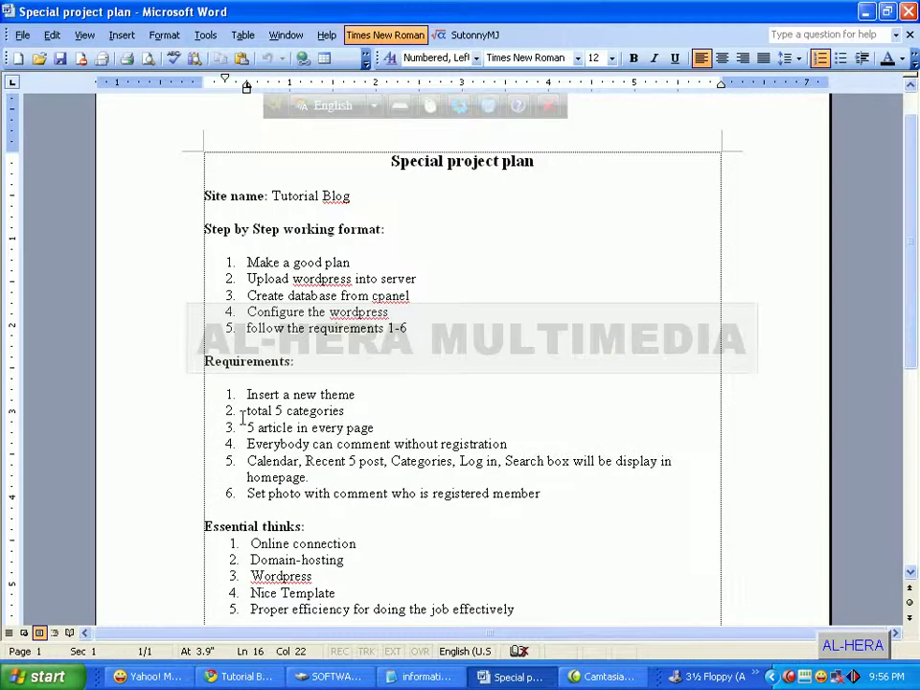
drag(243, 410, 349, 410)
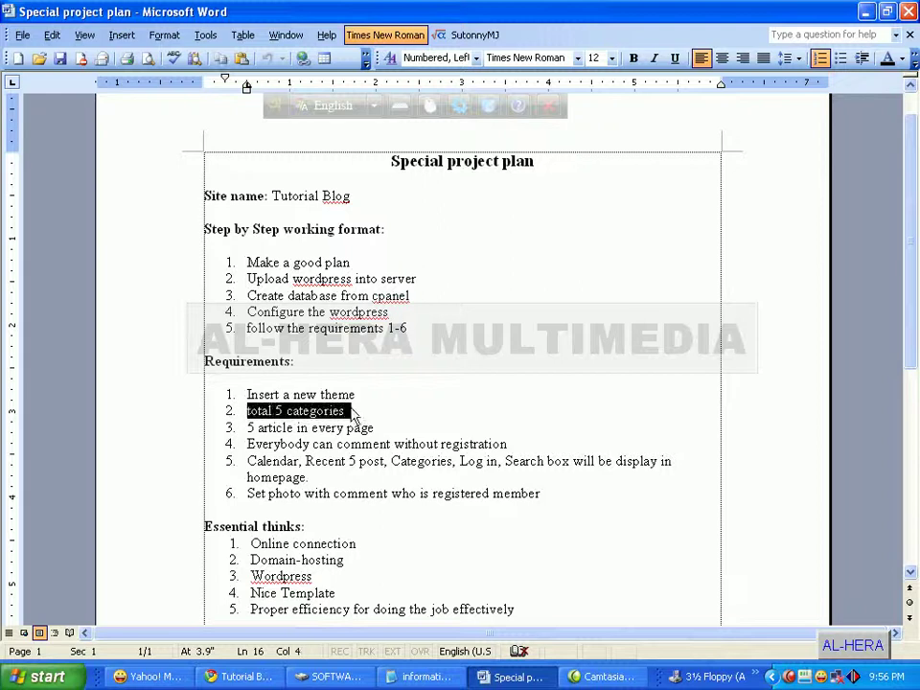
click(372, 408)
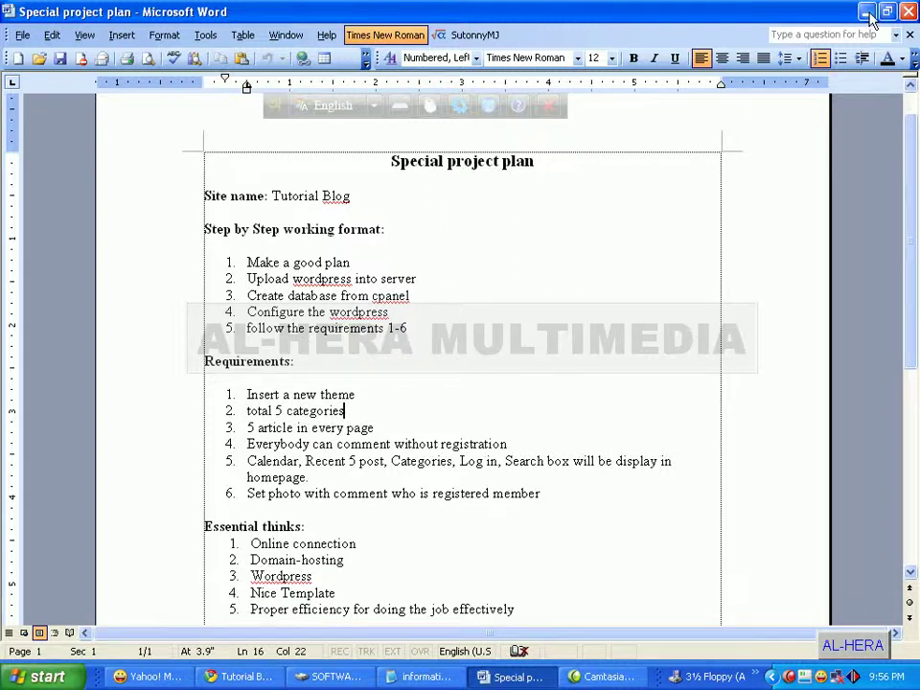
click(242, 677)
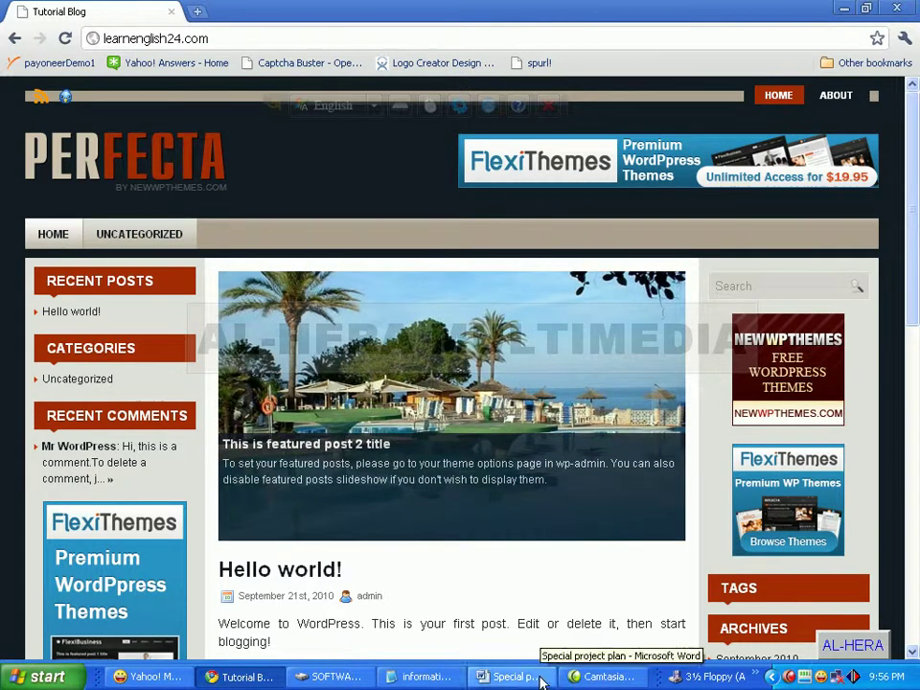
Step: Open the WordPress login page from the Meta section of the Tutorial Blog home page
scroll(433, 257, down, 5)
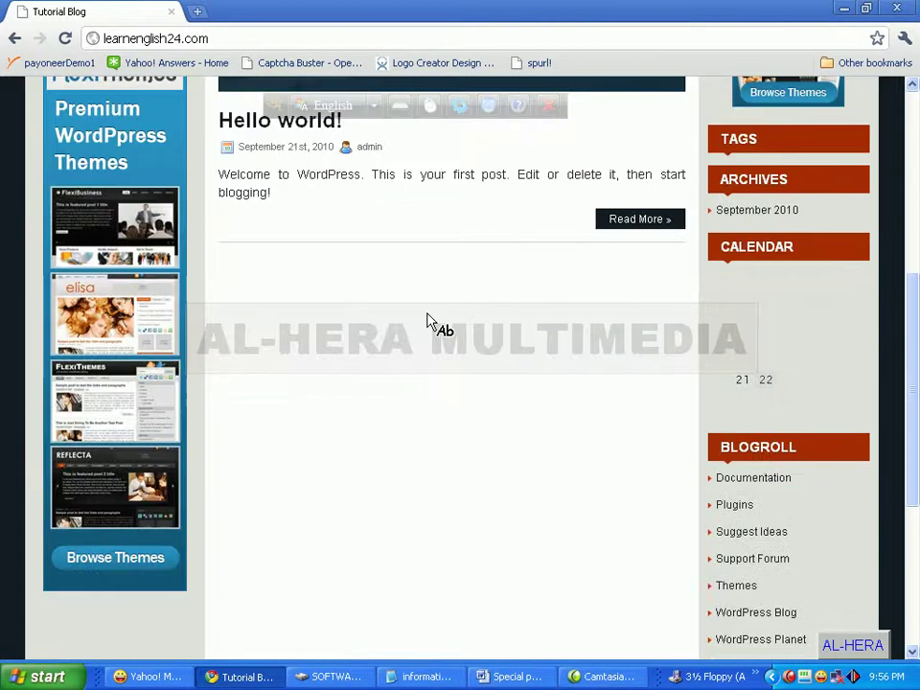
scroll(431, 326, up, 5)
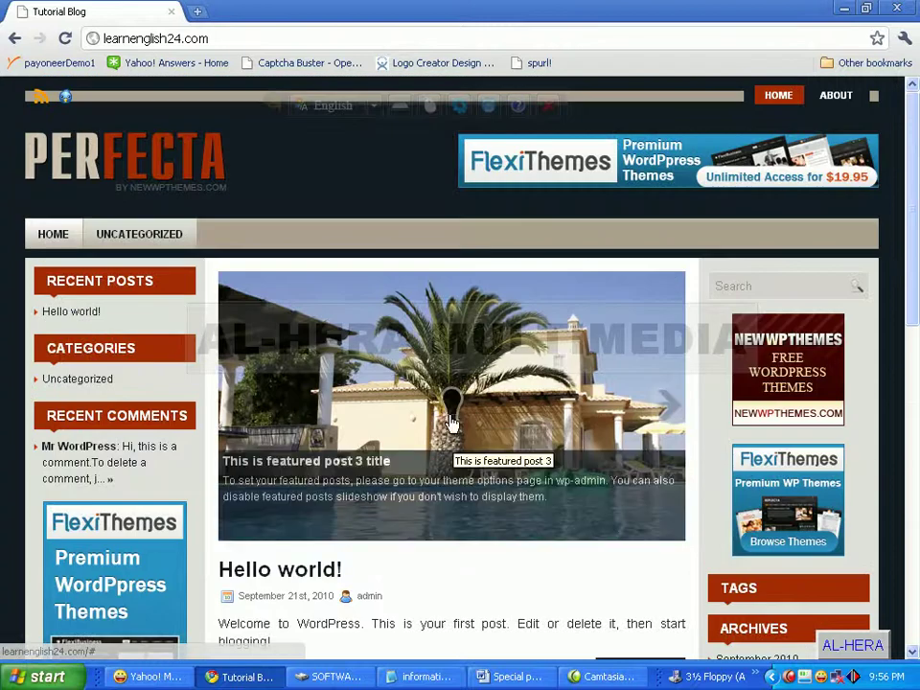
scroll(386, 460, down, 10)
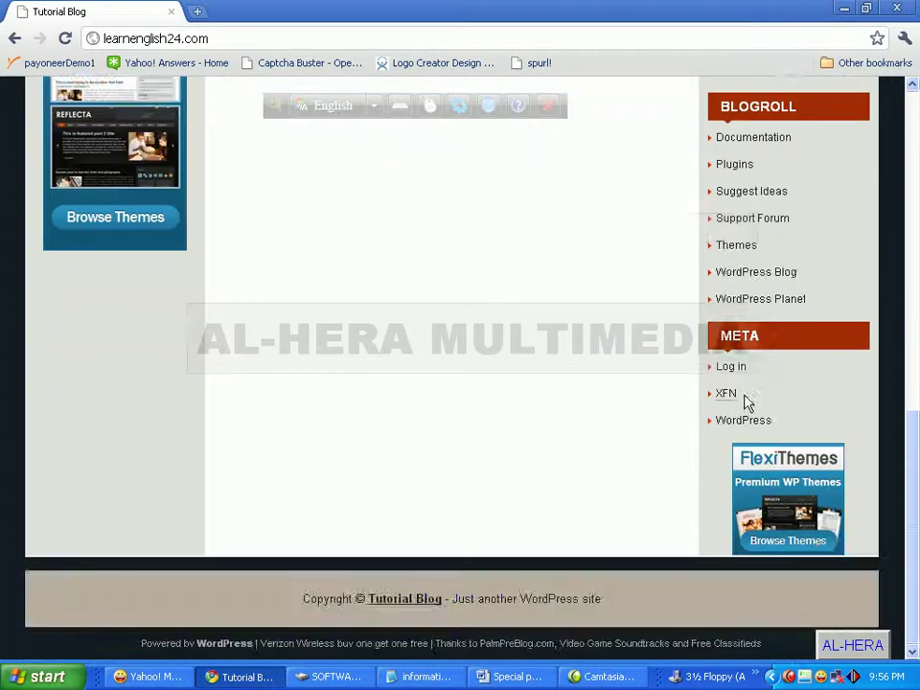
scroll(748, 403, up, 1)
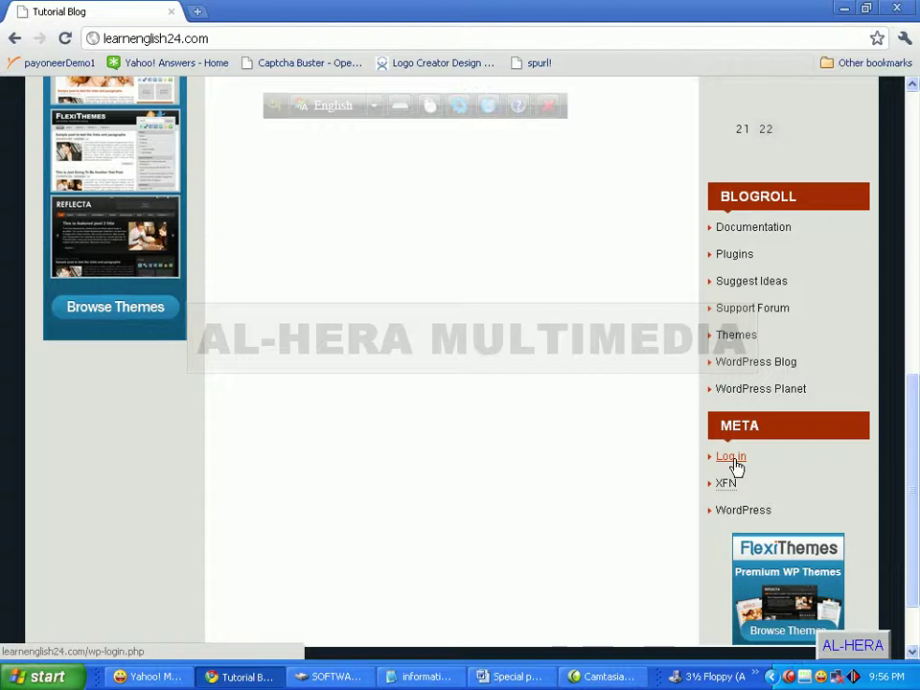
click(732, 458)
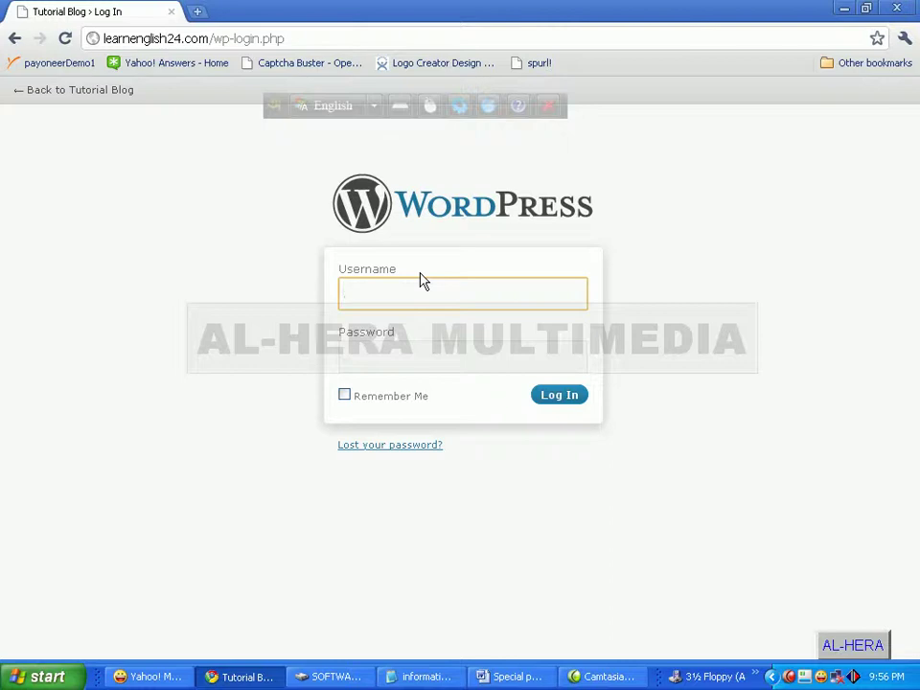
Step: Log in to WordPress with the username admin and the account password
text(a)
key(Down)
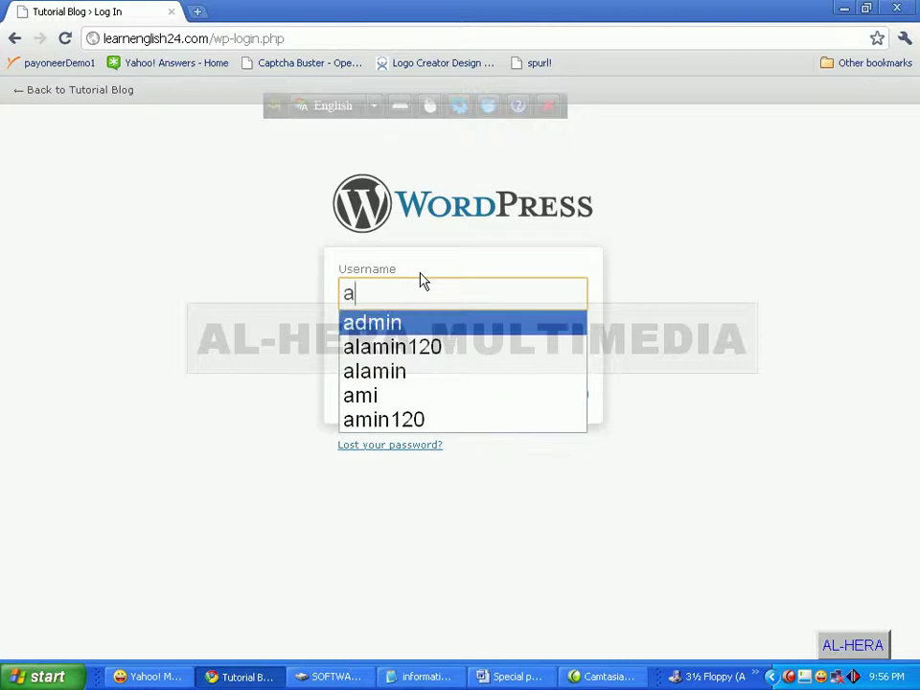
key(Return)
key(Tab)
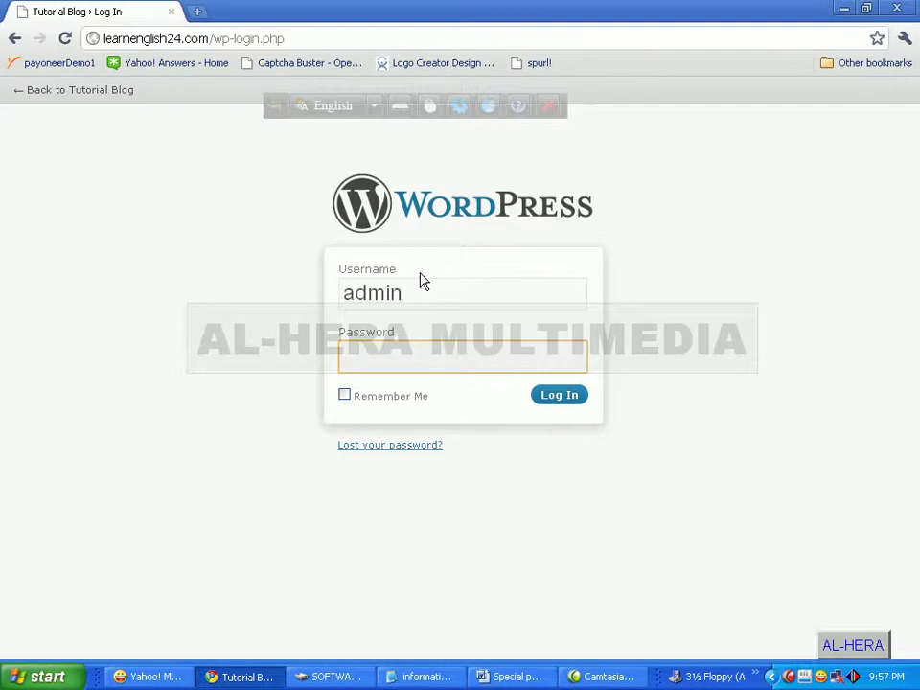
text(••••••••)
click(565, 402)
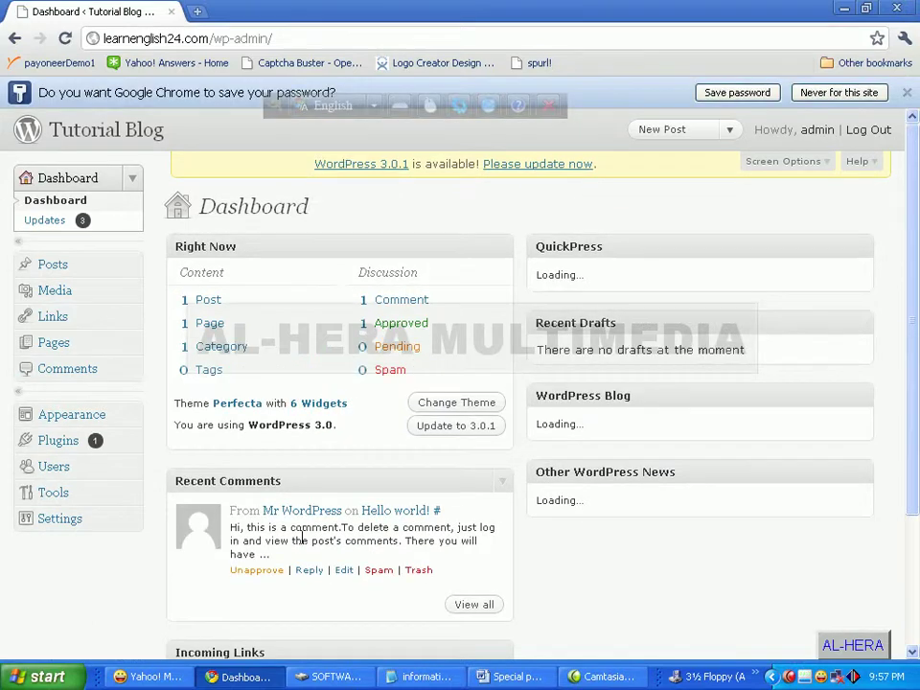
Step: Switch to Word to reread the second requirement of the project plan, and return to the WordPress dashboard in Chrome
click(508, 680)
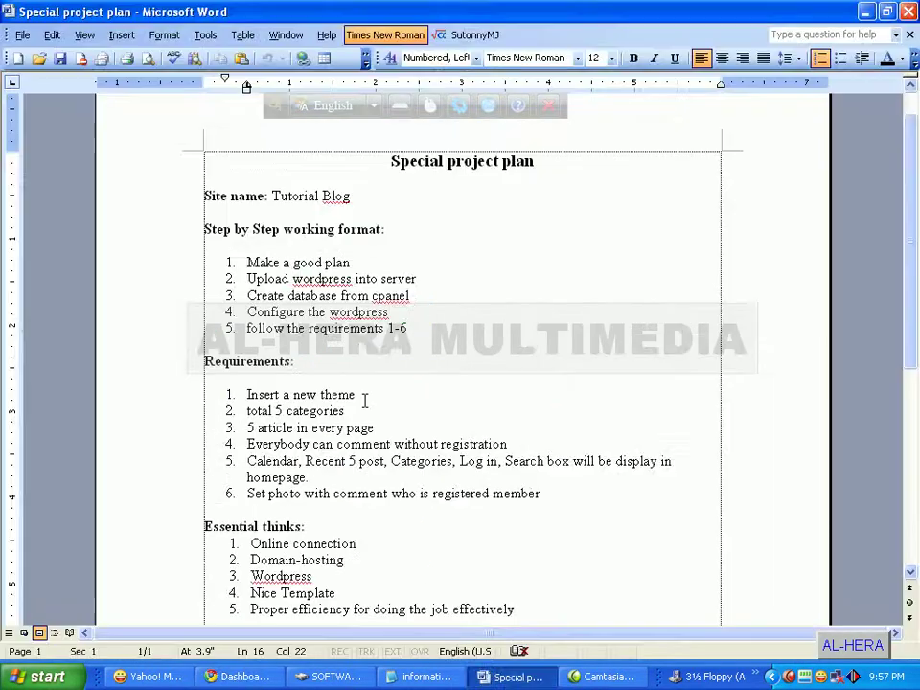
drag(246, 411, 413, 411)
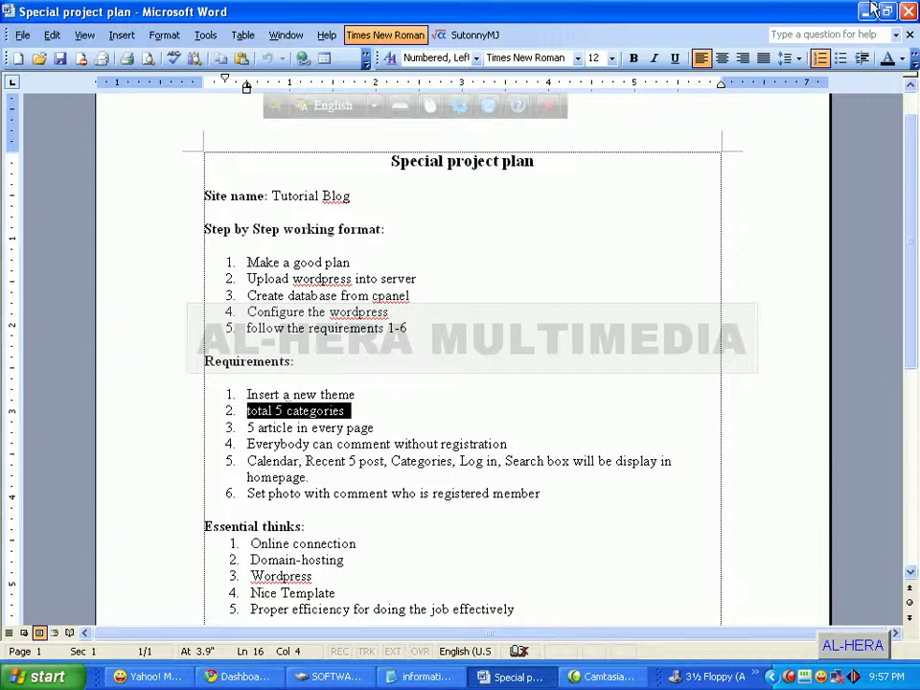
key(alt+Tab)
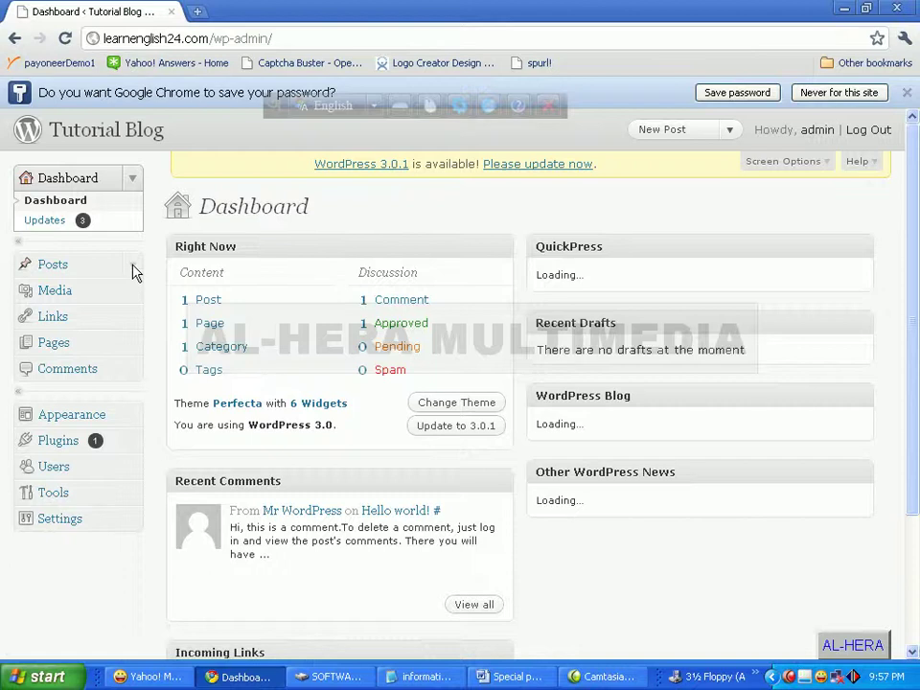
Step: Open a new post and try to add a new category from its Categories box
click(53, 266)
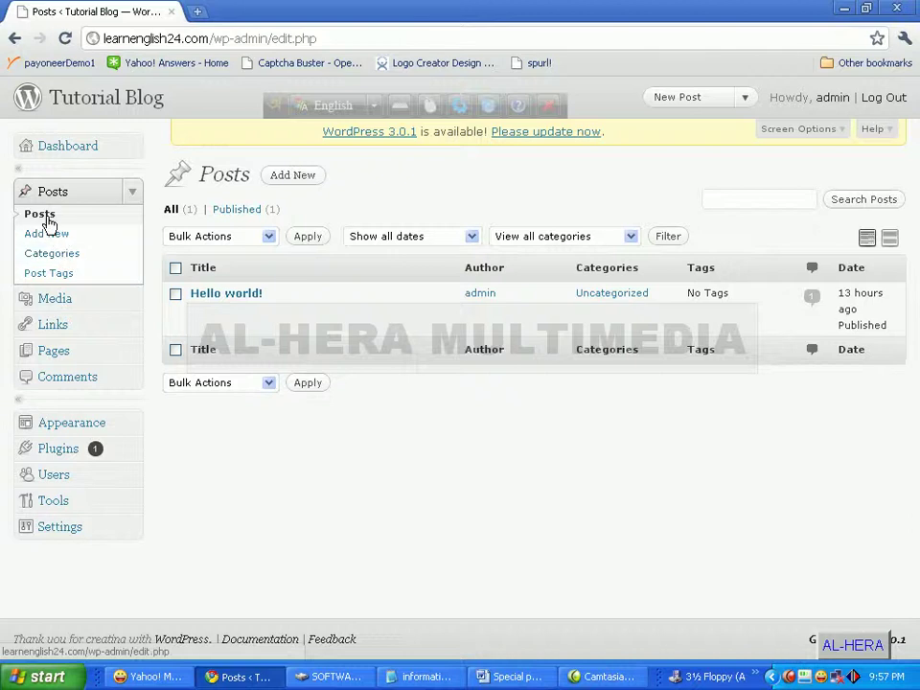
click(58, 241)
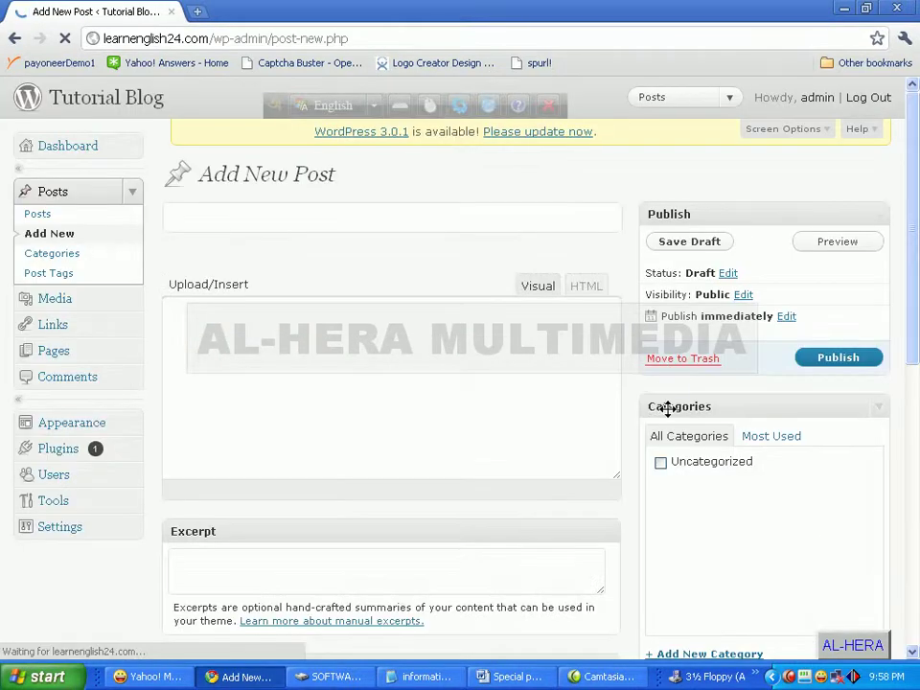
scroll(692, 409, down, 2)
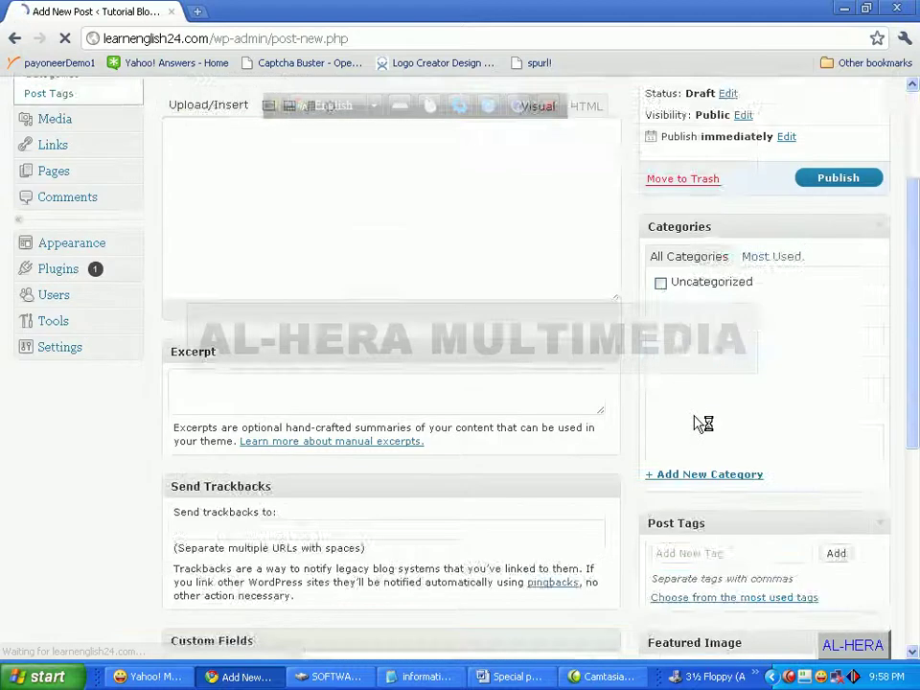
scroll(703, 421, up, 2)
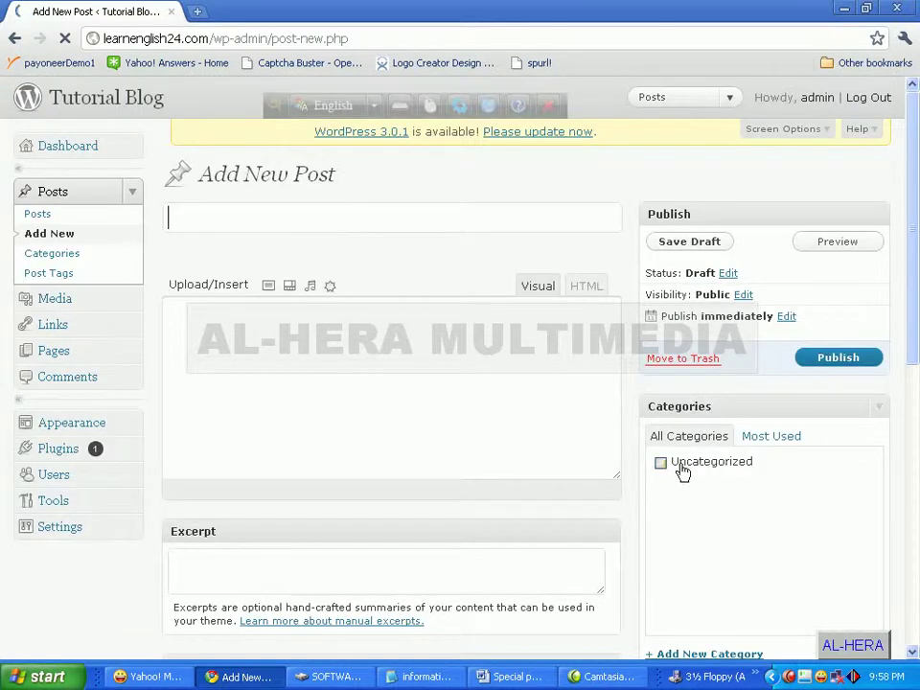
scroll(747, 474, down, 1)
scroll(740, 489, down, 1)
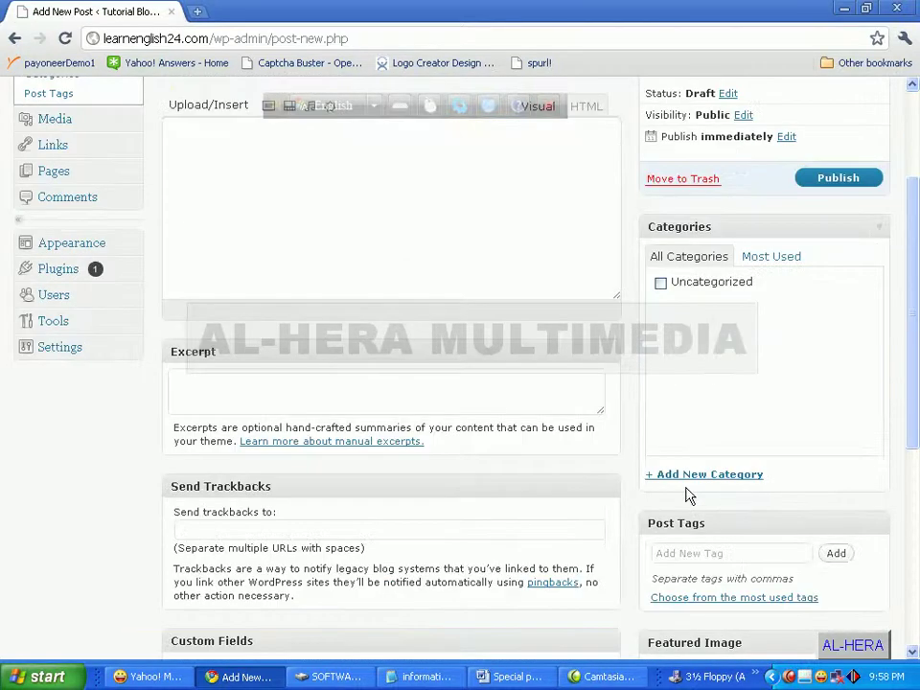
scroll(692, 484, up, 2)
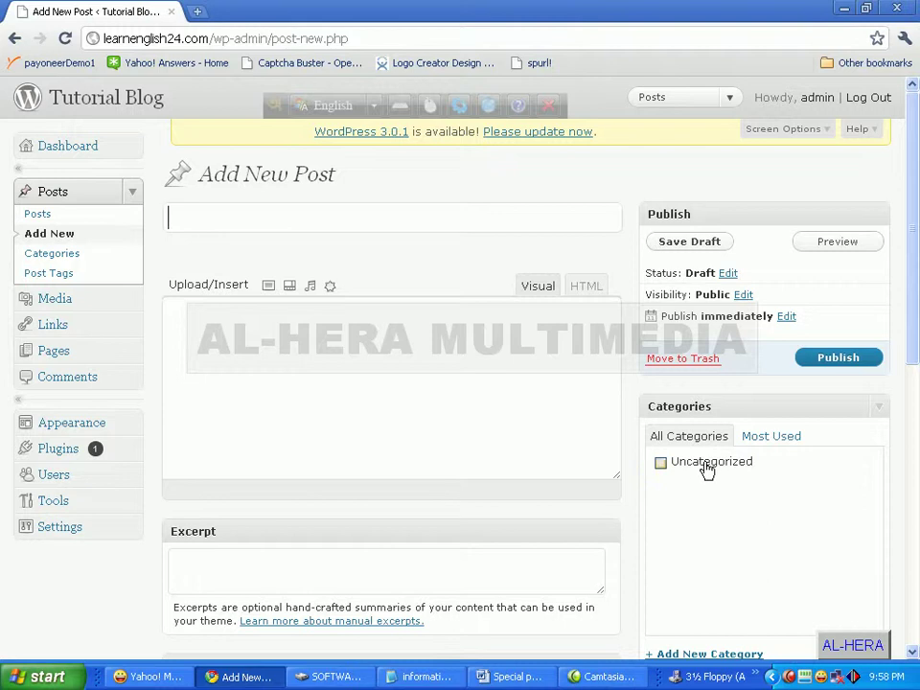
scroll(709, 469, down, 2)
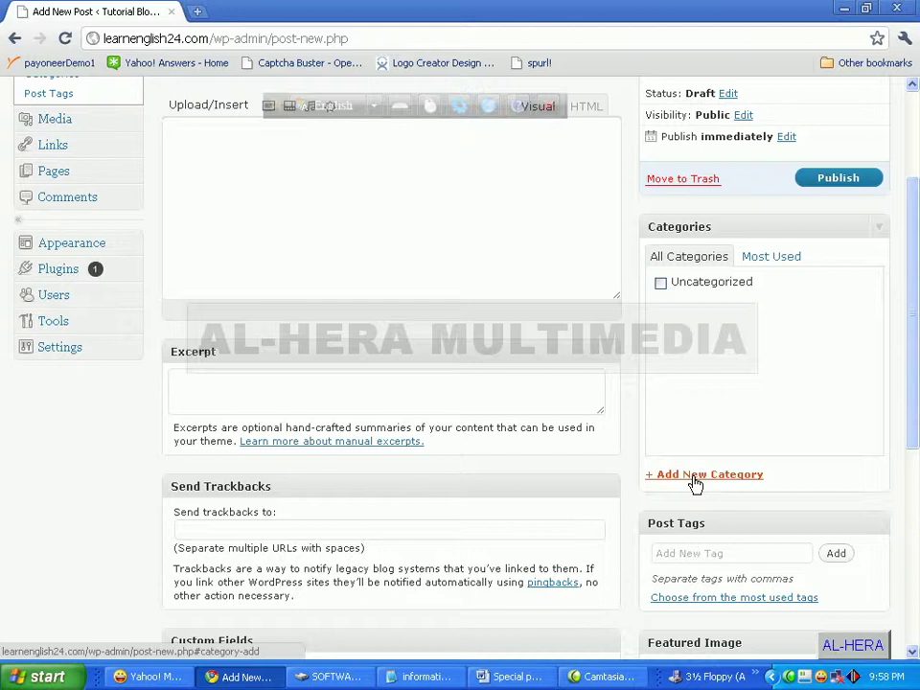
click(695, 477)
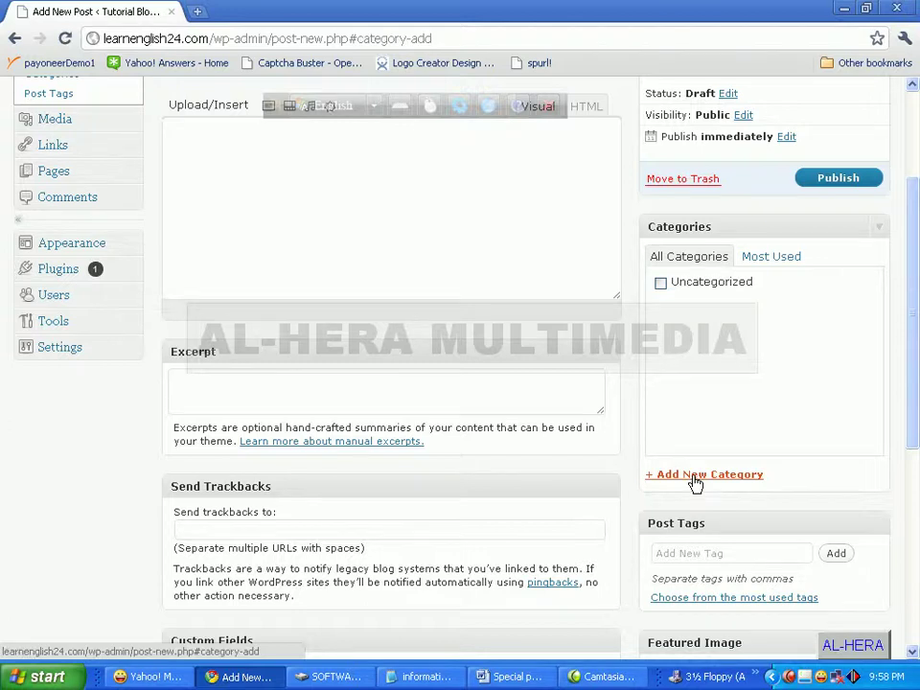
click(696, 476)
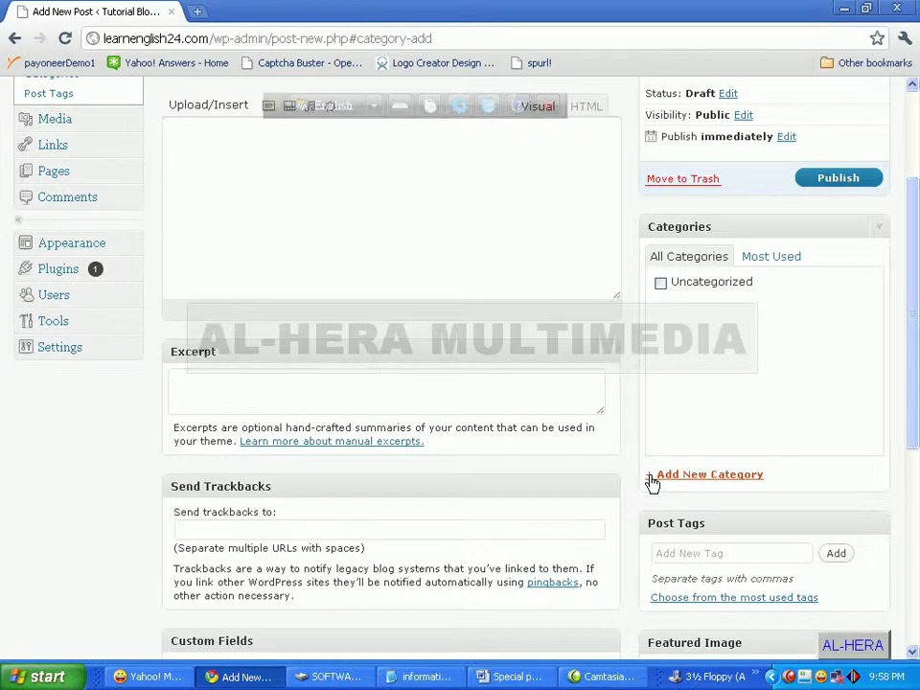
Step: Try to open the Add New Category link in a separate browser tab, and close that tab
drag(916, 333, 916, 278)
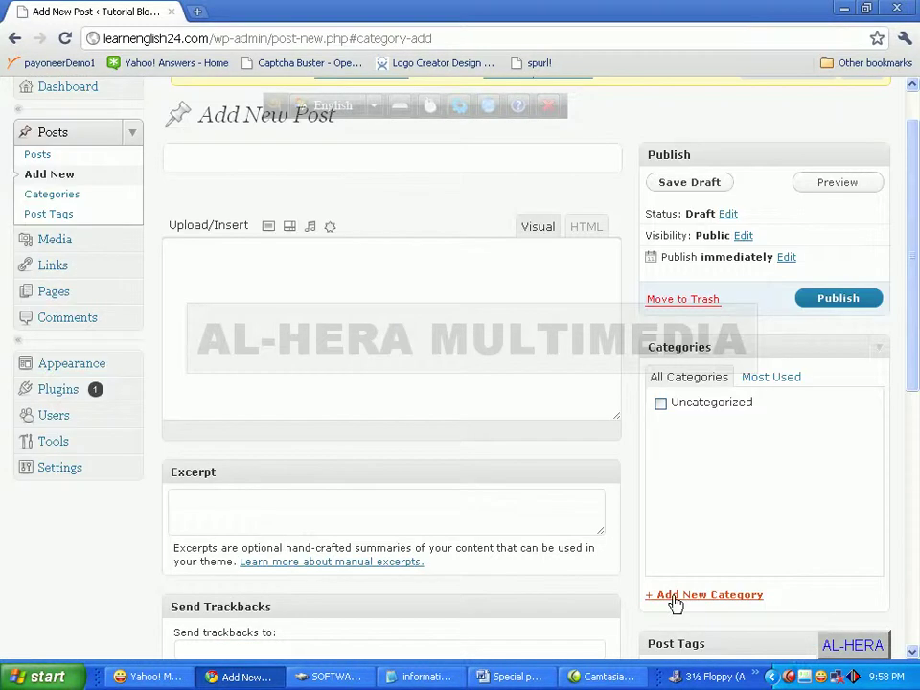
click(677, 603)
right_click(676, 600)
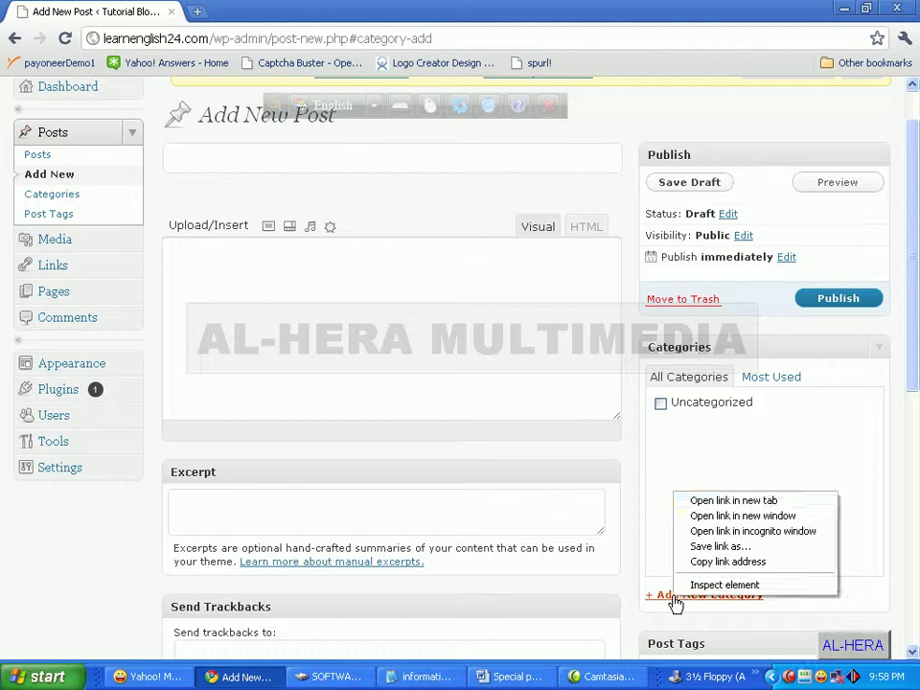
click(721, 502)
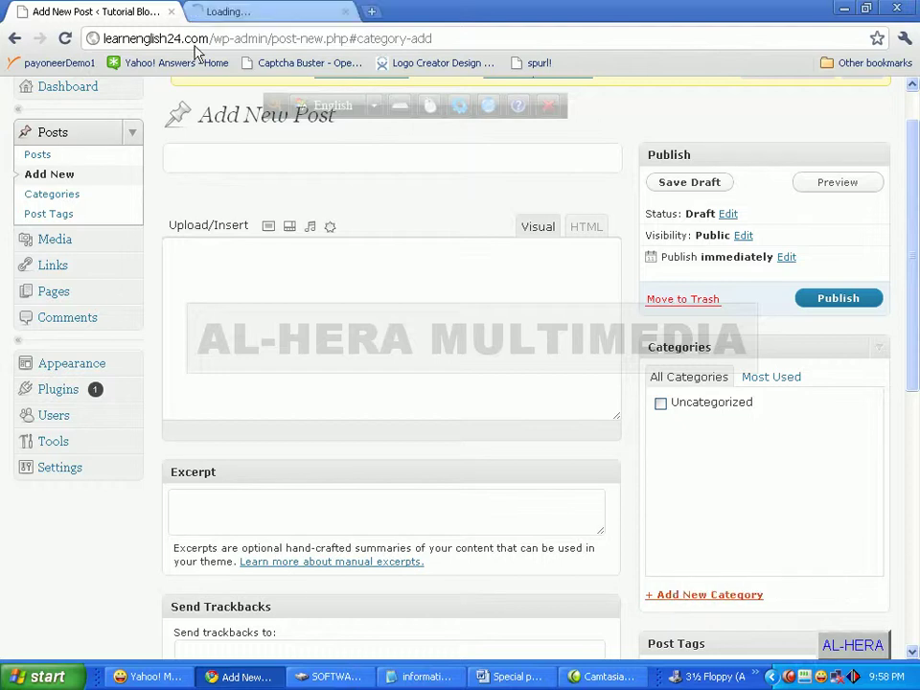
click(277, 17)
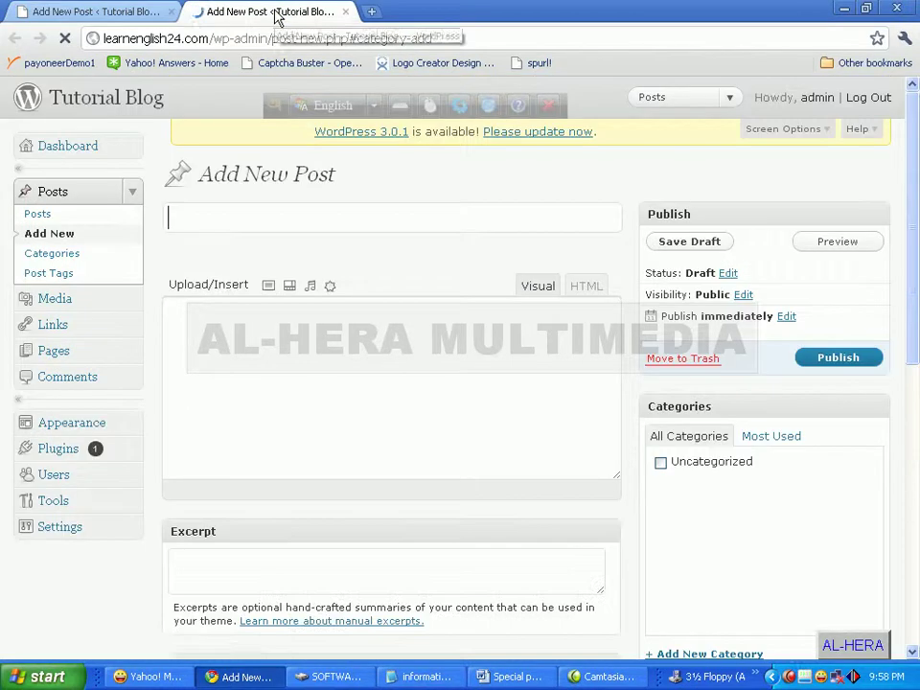
click(345, 12)
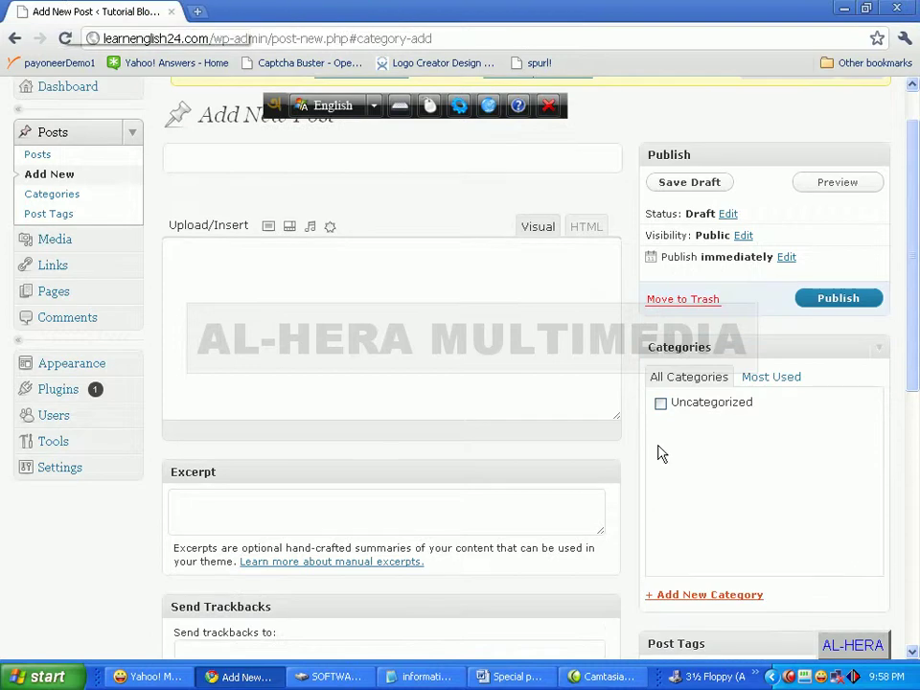
scroll(671, 454, down, 2)
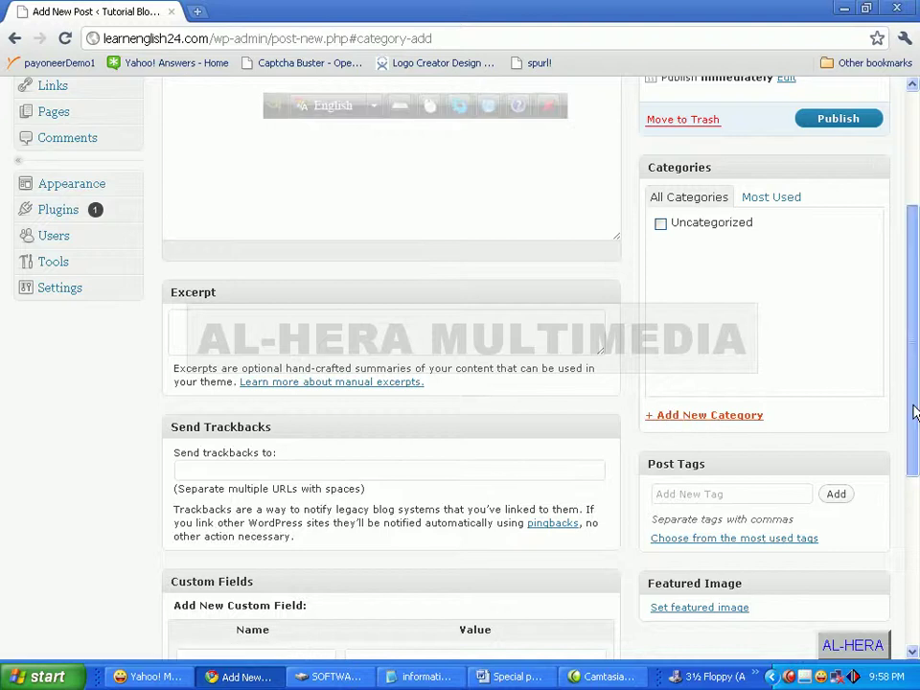
scroll(915, 412, up, 1)
click(661, 293)
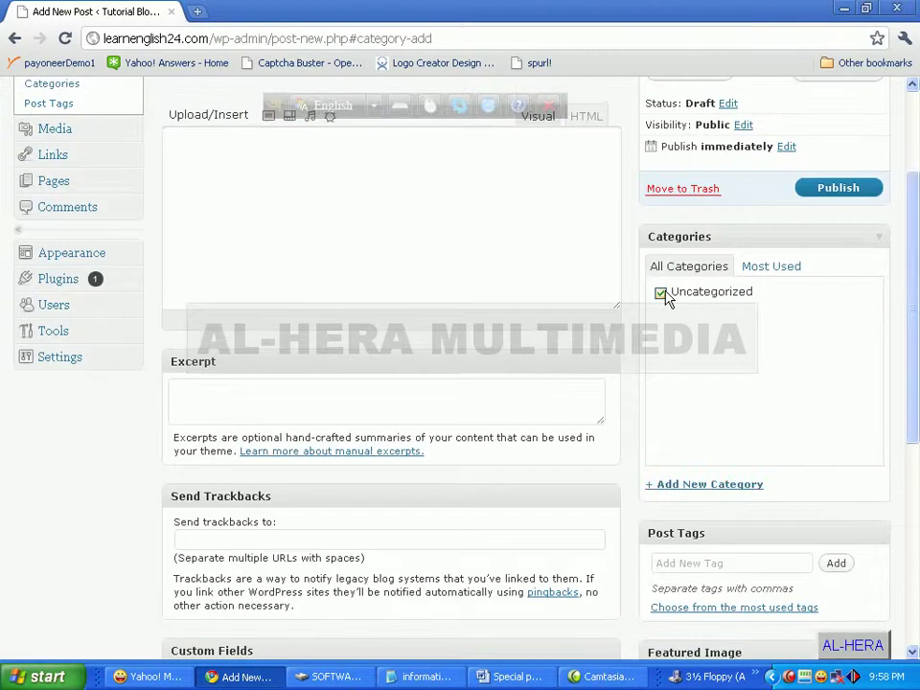
click(662, 294)
scroll(722, 437, down, 1)
scroll(724, 439, up, 2)
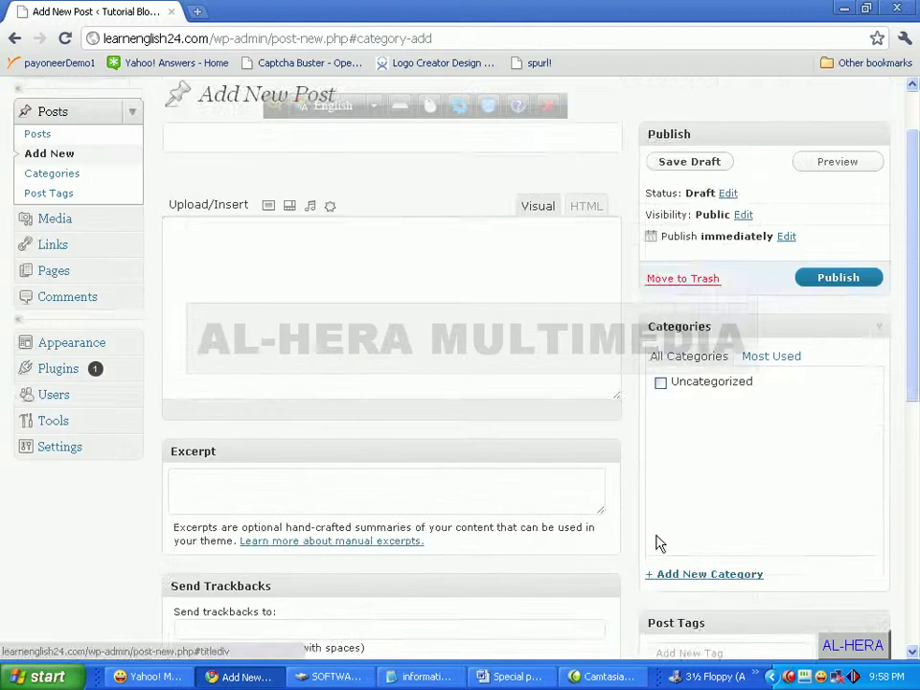
scroll(659, 540, up, 1)
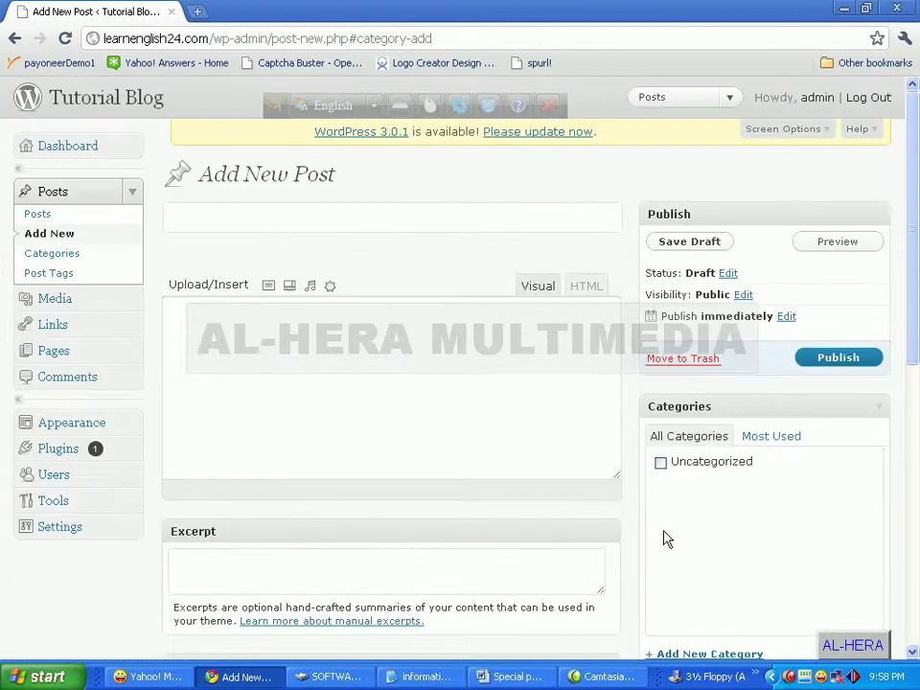
Step: Go to the post categories page and enter Photoshop as the name of a new category
click(73, 264)
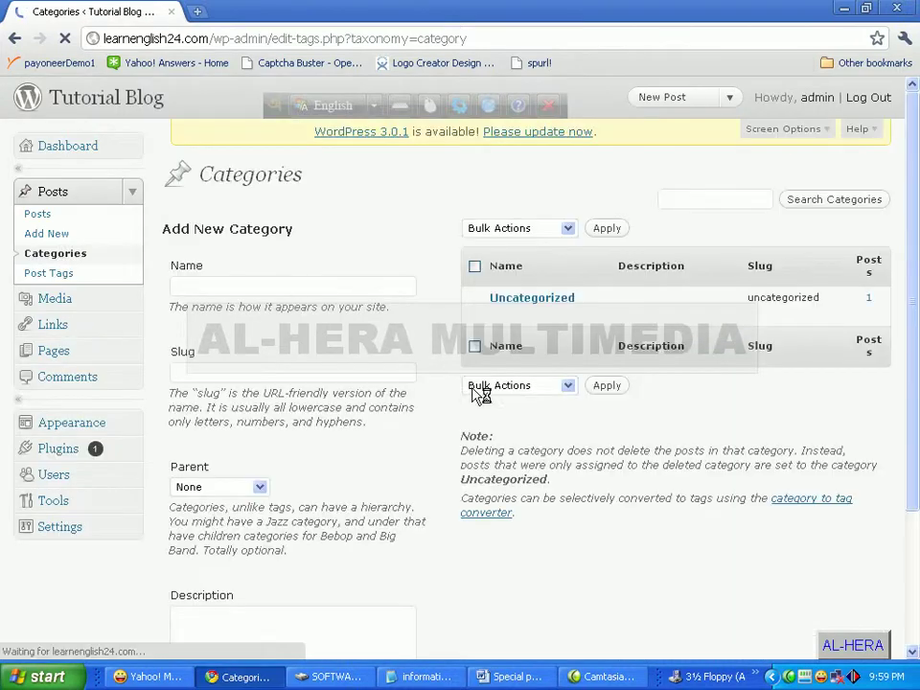
click(297, 286)
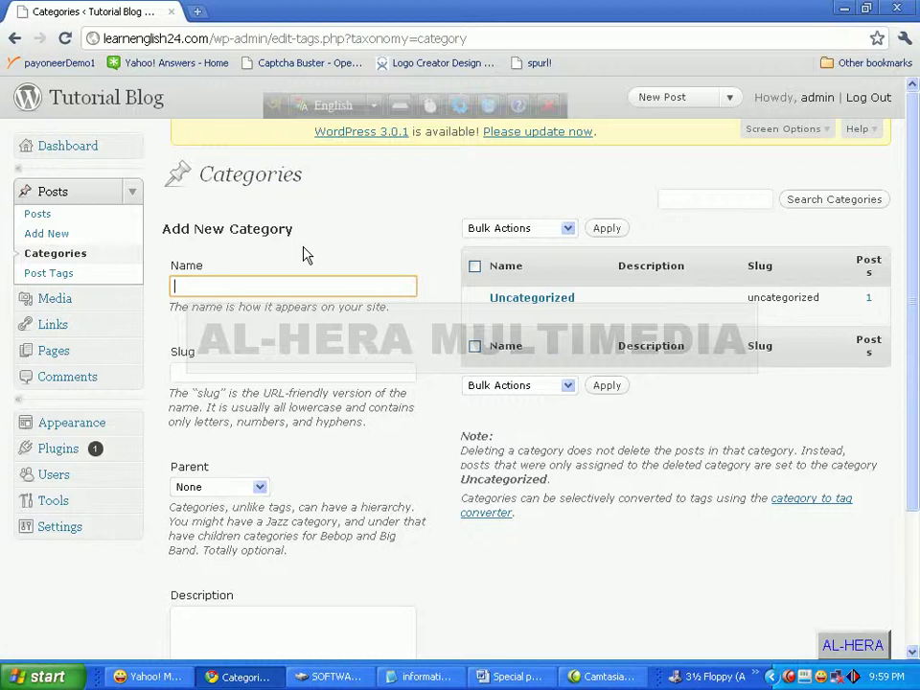
text(Photoshop)
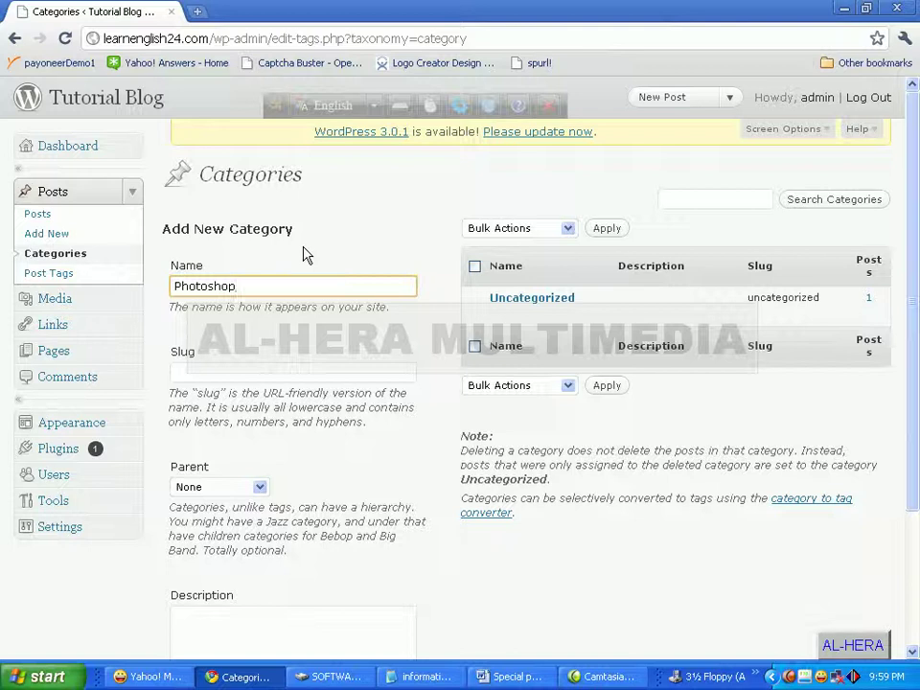
Step: Give the Photoshop category the slug photoshop, leave its description empty, and add it
click(177, 372)
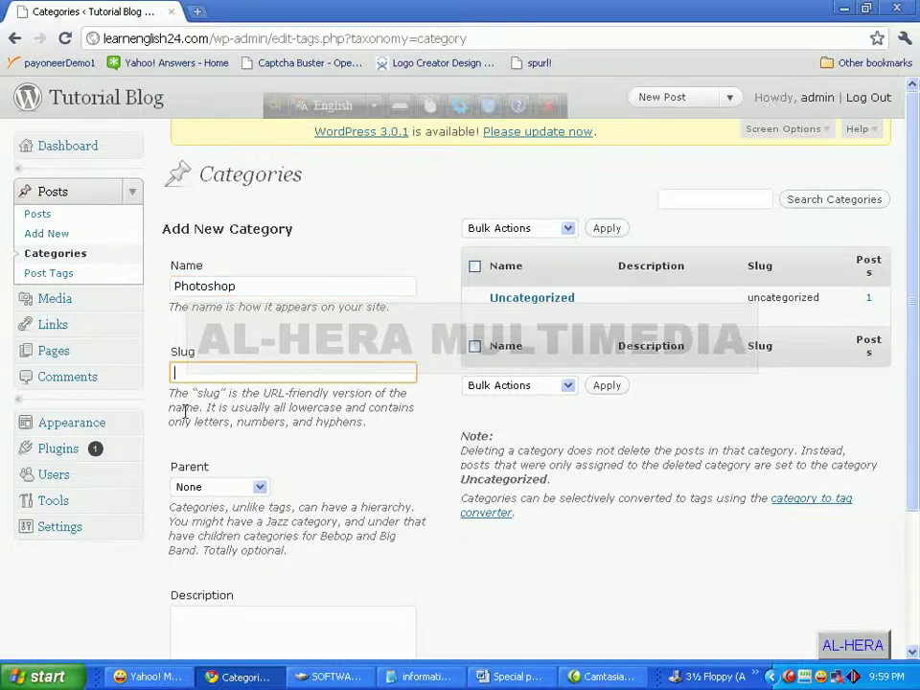
text(P)
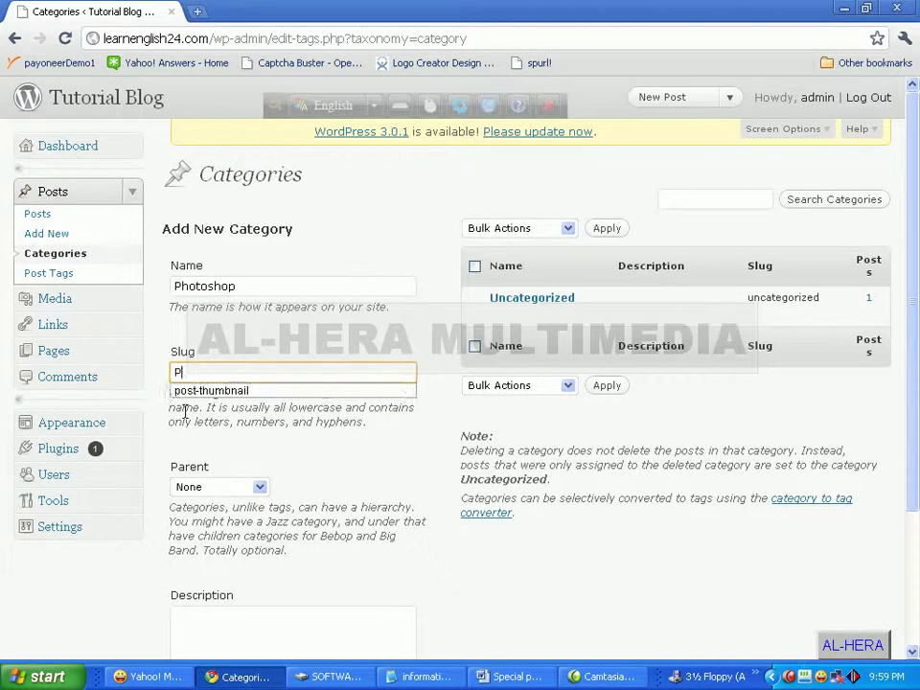
text(ho)
key(BackSpace)
key(BackSpace)
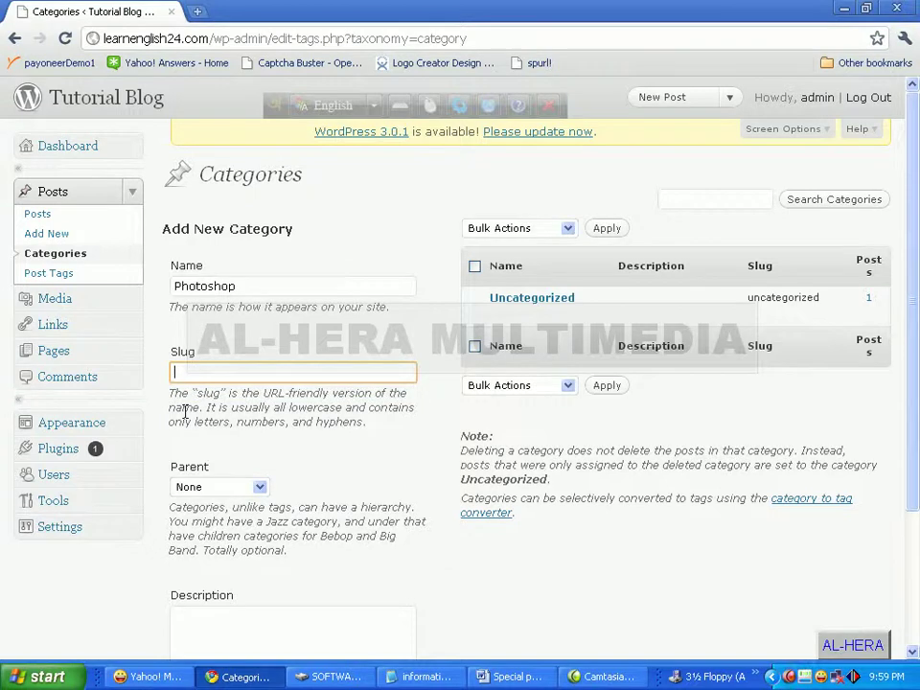
text(p)
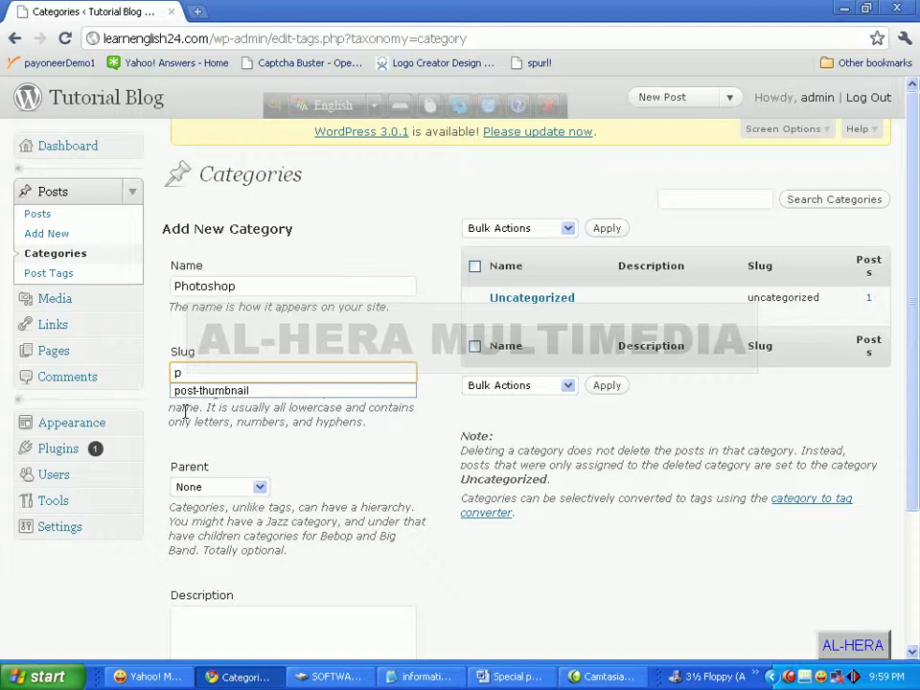
text(hoto)
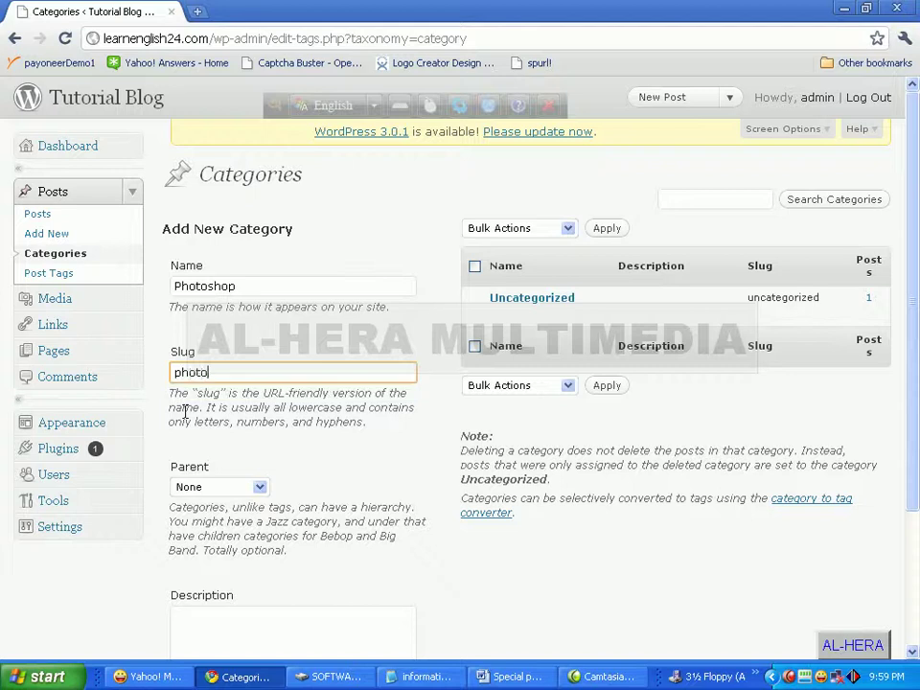
text(shop)
scroll(296, 462, down, 3)
click(257, 437)
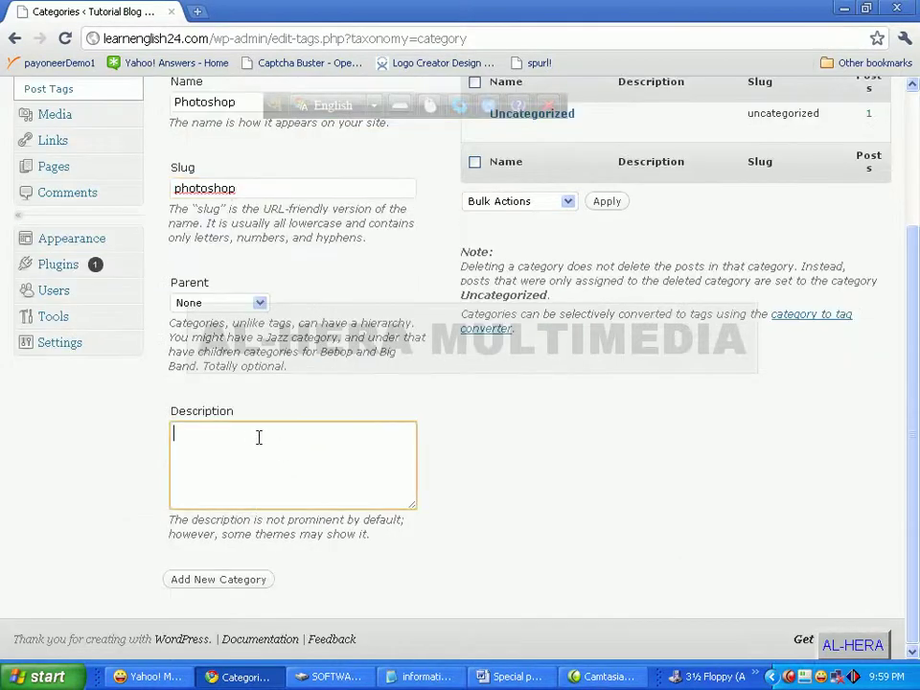
click(208, 581)
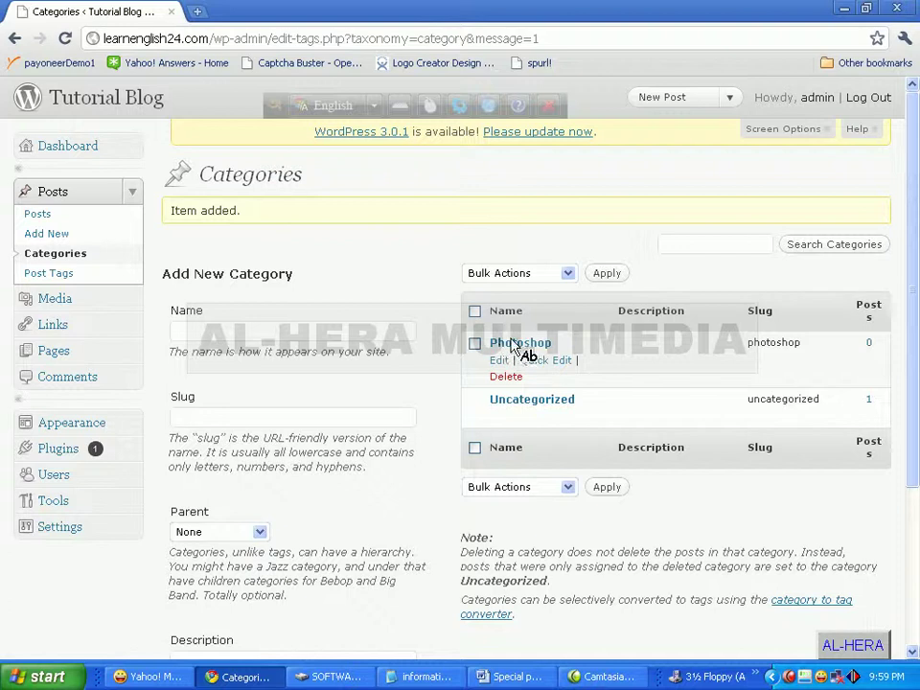
Step: Add a new category named Illustrator with the slug illustrator
click(178, 328)
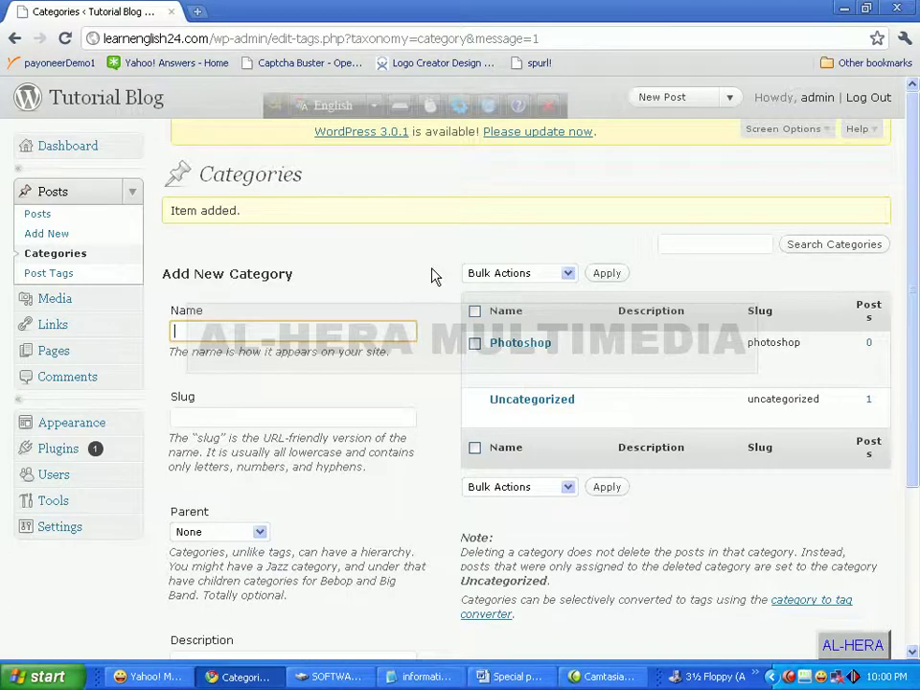
text(Illustrator)
click(261, 414)
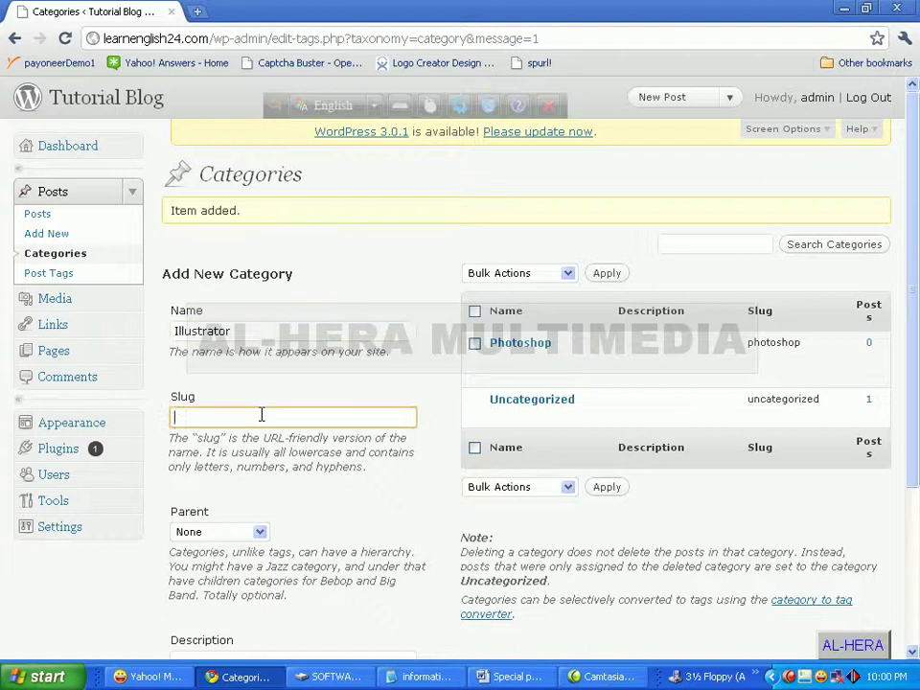
text(illustrator)
scroll(253, 431, down, 2)
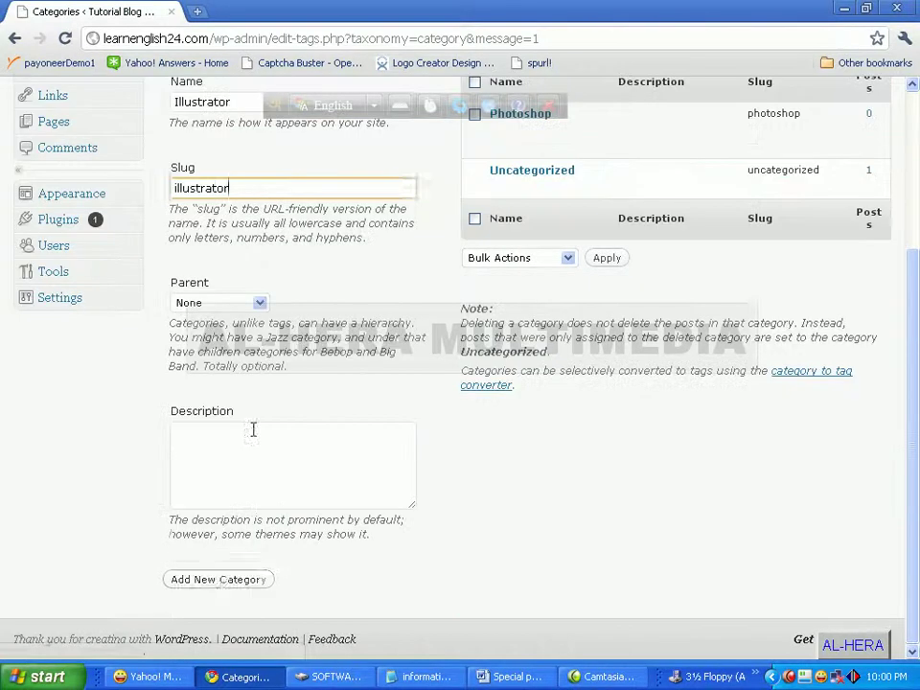
click(223, 583)
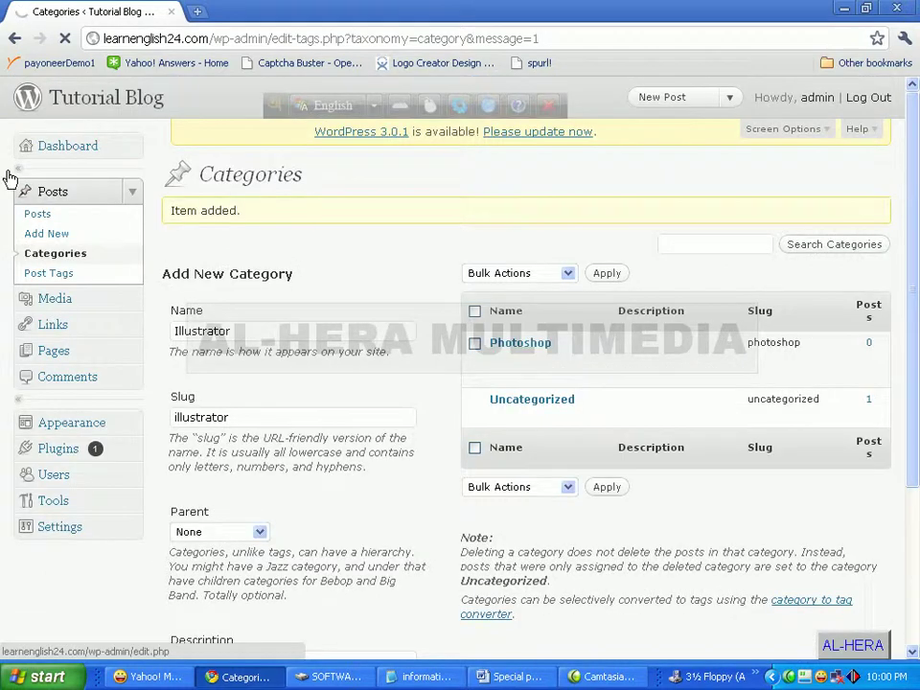
click(13, 181)
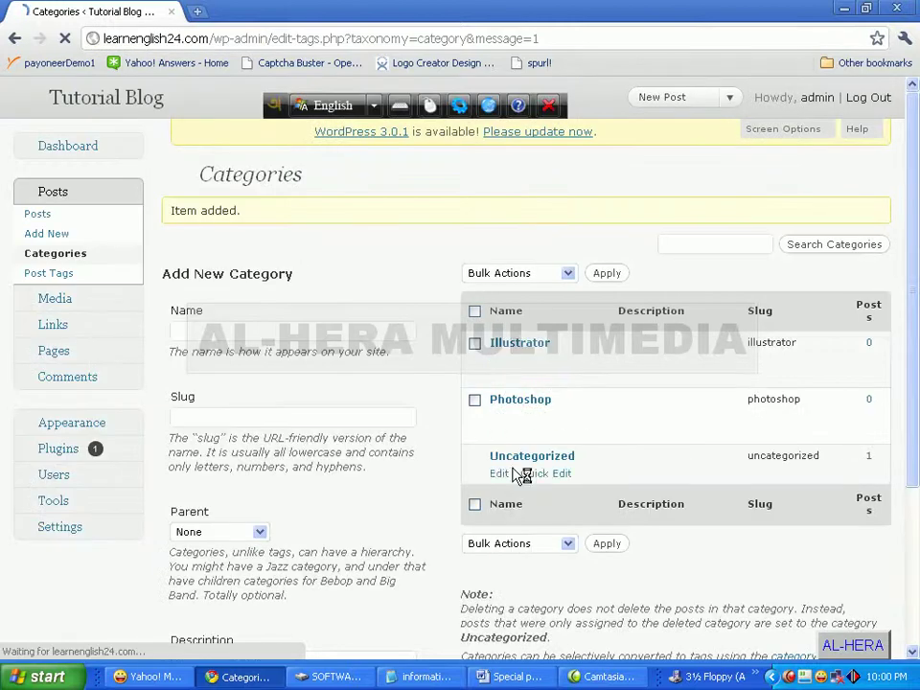
Step: Add a new category named Video Editing with the slug videoediting
click(174, 330)
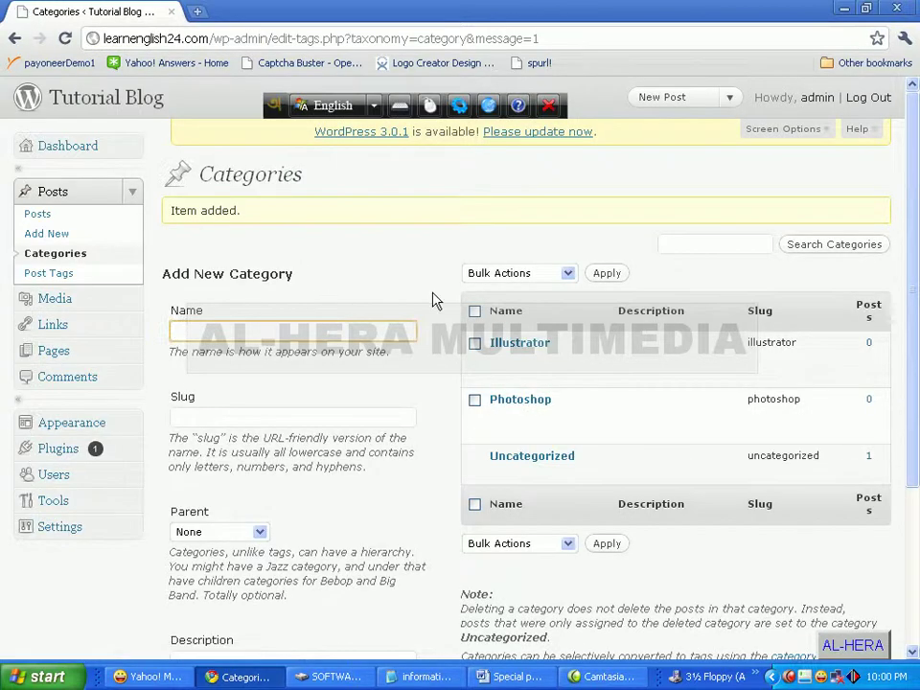
text(V)
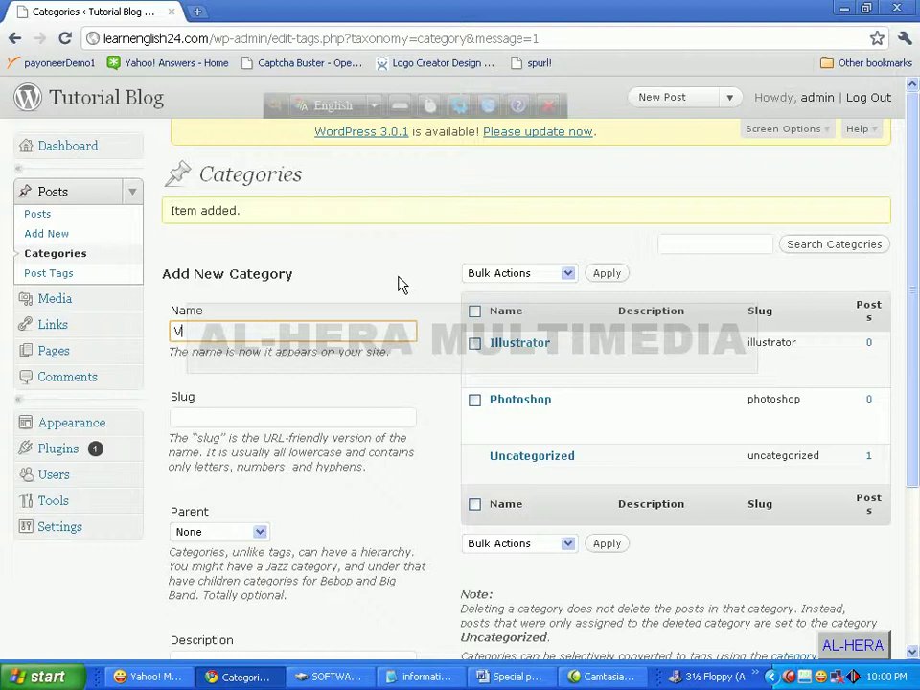
text(ideo Editing)
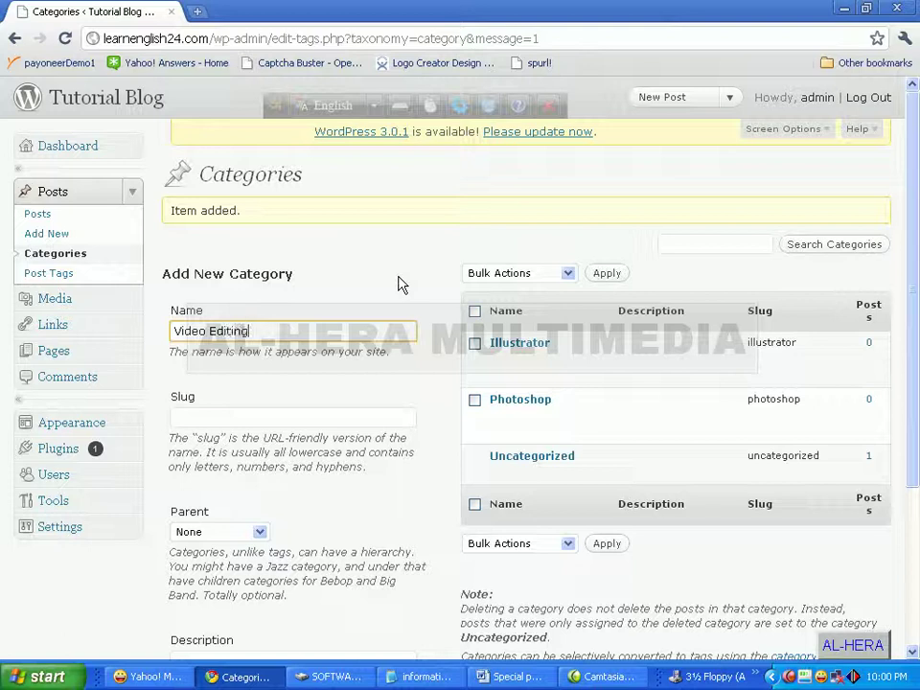
click(247, 421)
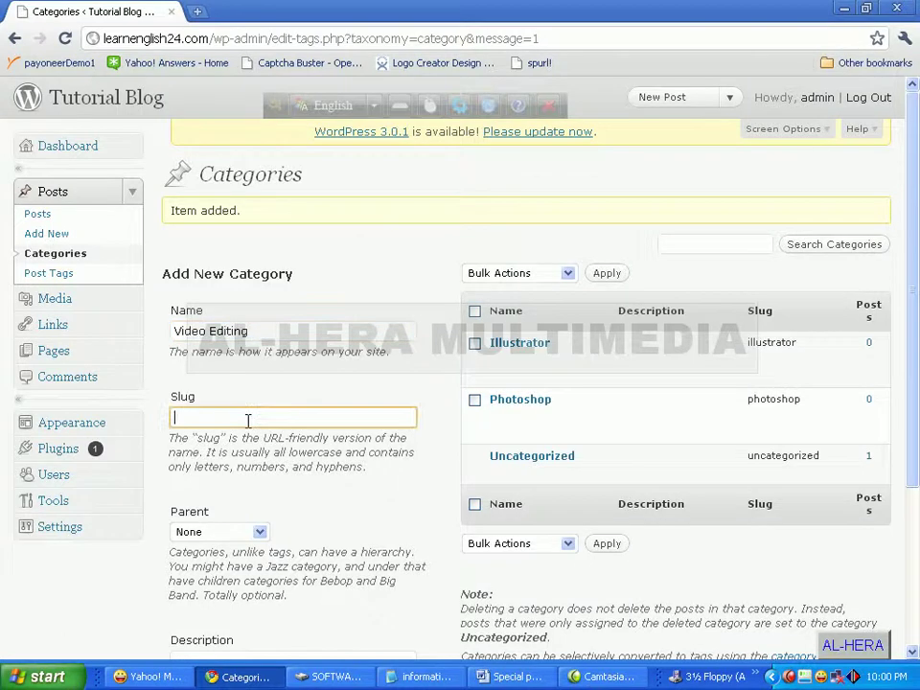
text(vie)
key(BackSpace)
text(deoediting)
scroll(230, 575, down, 3)
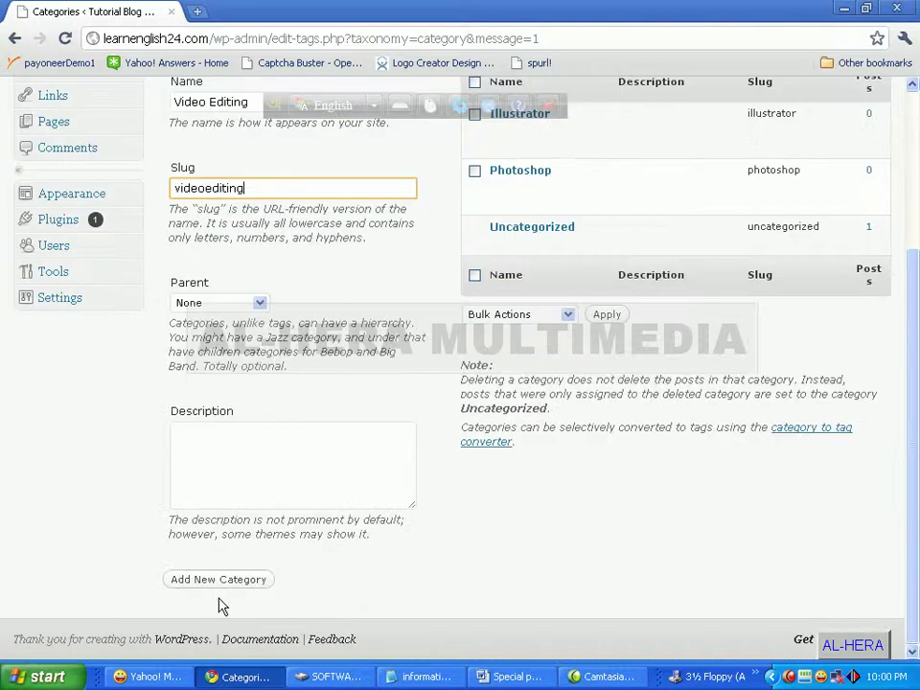
click(220, 581)
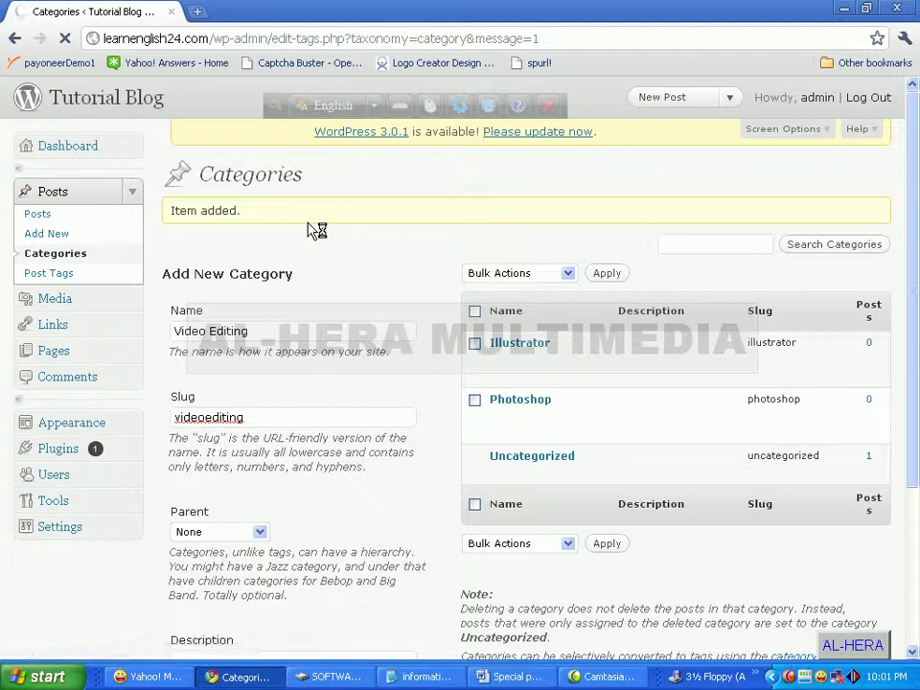
Step: Switch to Word to check the category requirement in the project plan, and return to the category list in Chrome
click(518, 677)
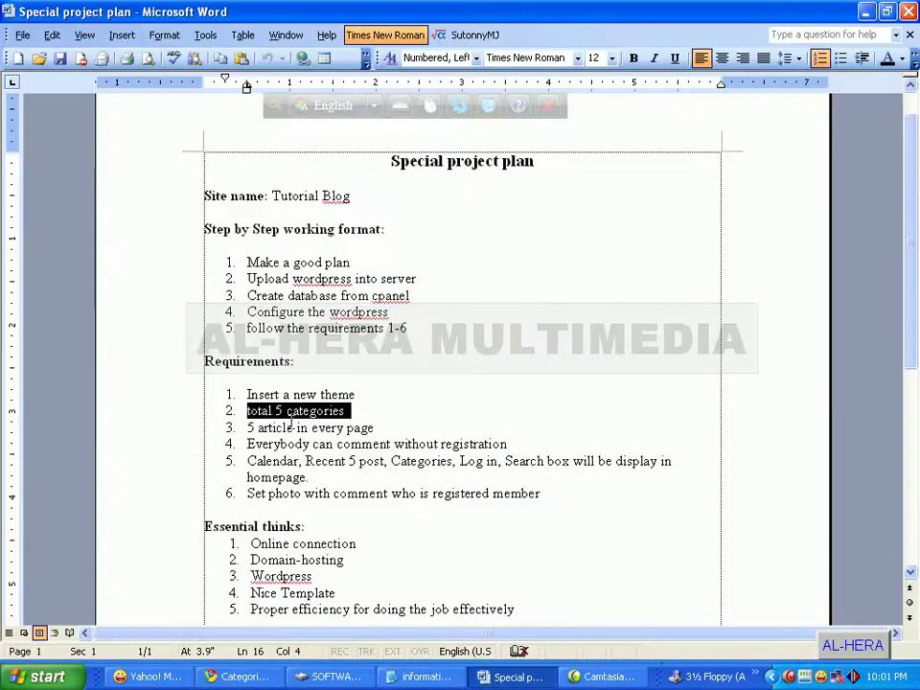
click(865, 13)
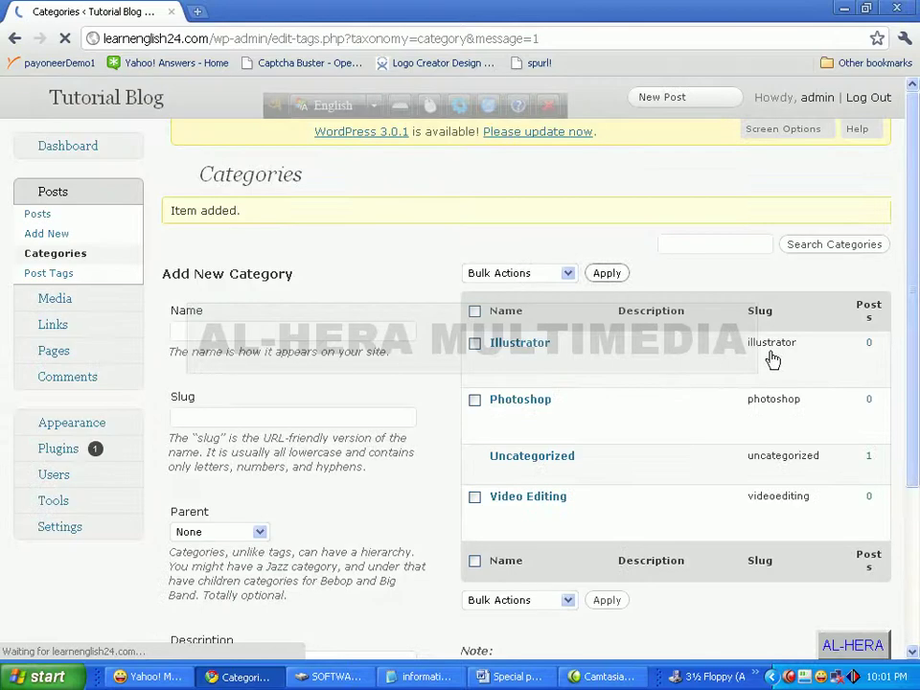
mouse_move(559, 509)
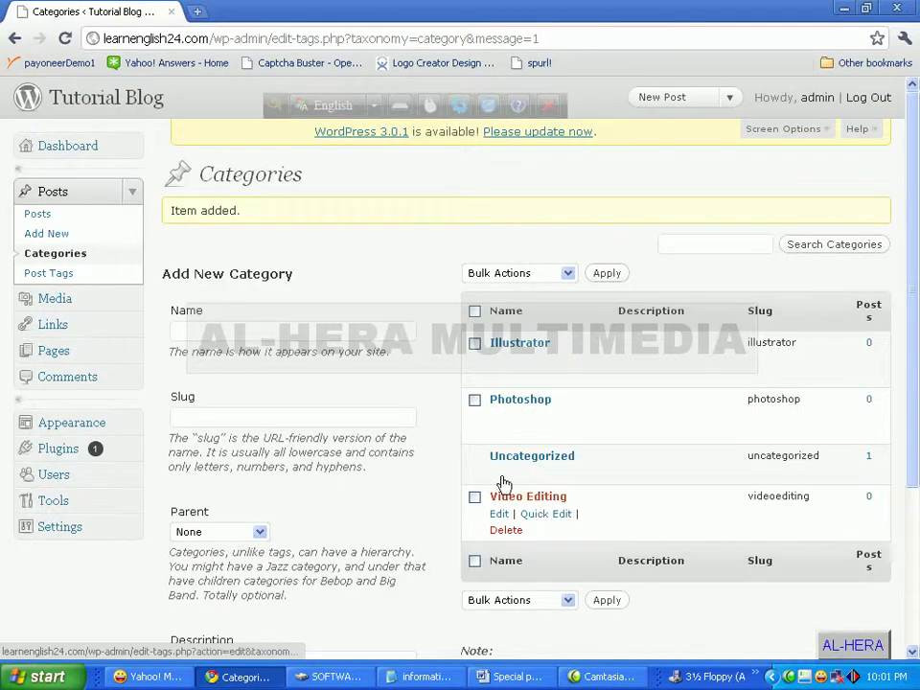
Step: Add a new category named Annimation with the slug annimation
click(183, 331)
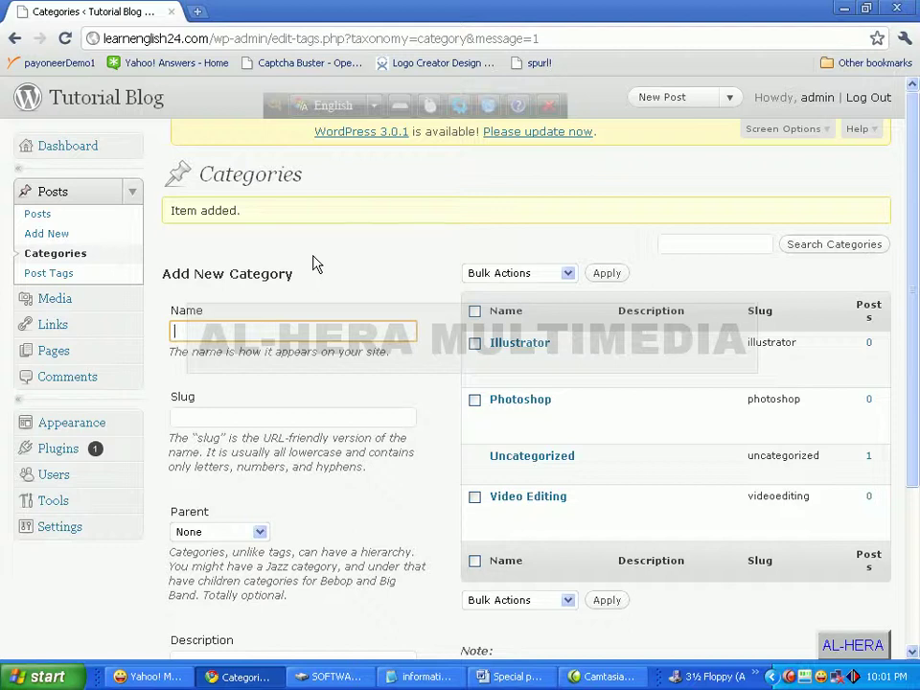
text(Annimation)
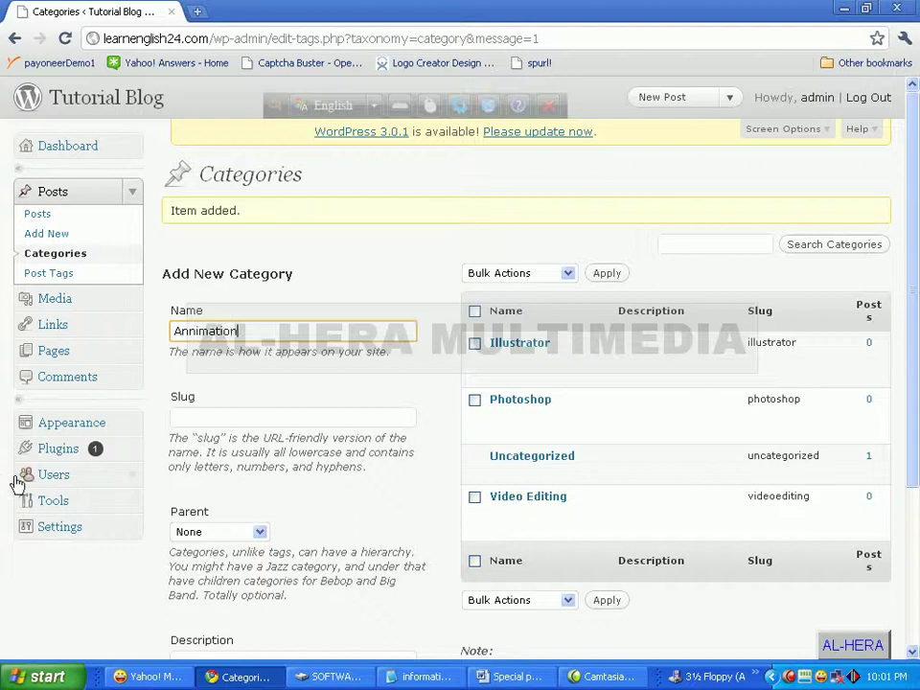
click(255, 420)
text(an)
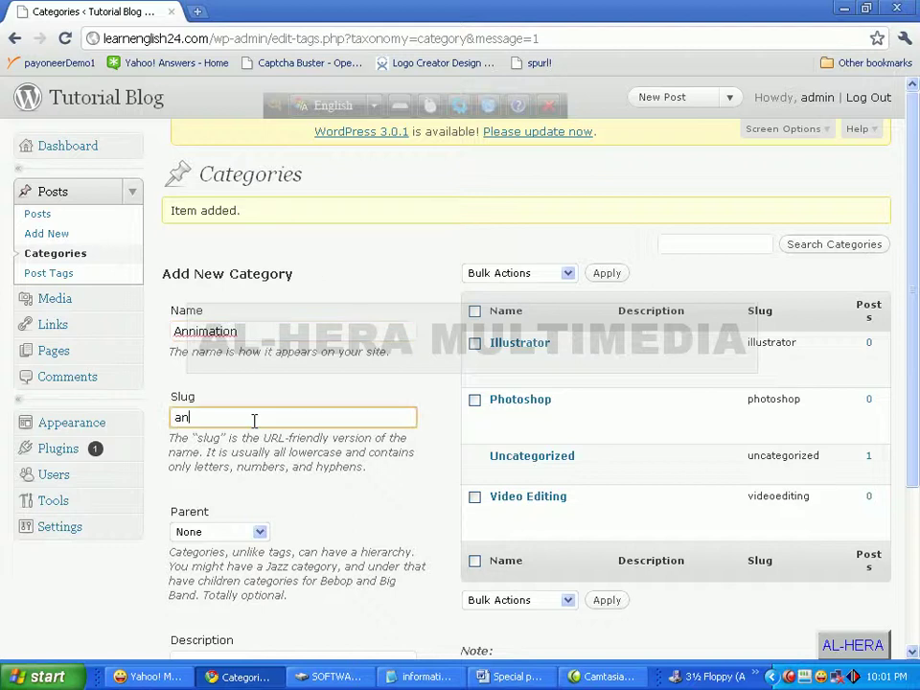
text(nimatiopn)
key(Left)
key(BackSpace)
scroll(254, 420, down, 3)
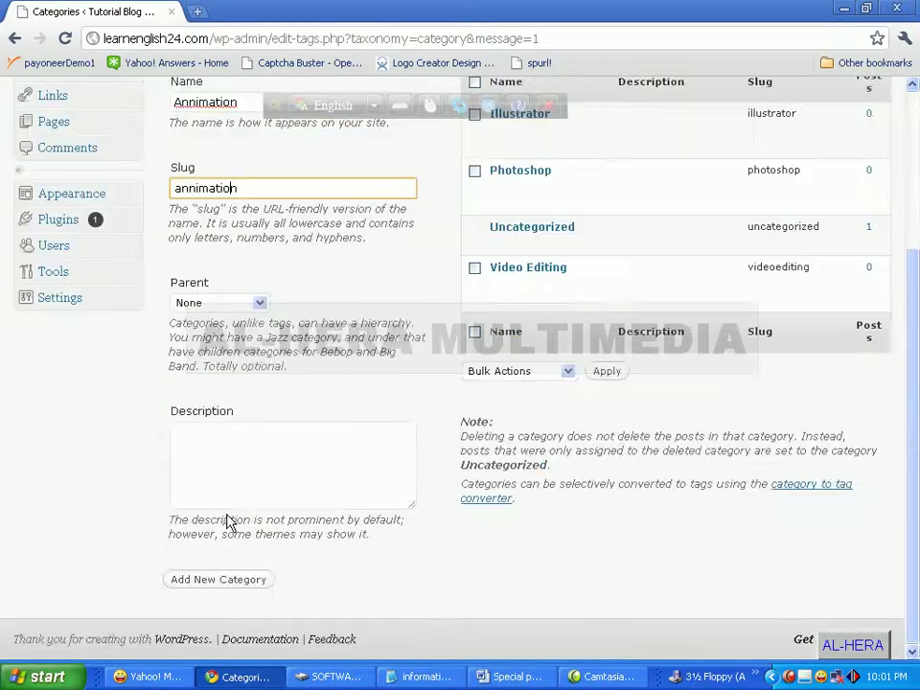
click(219, 581)
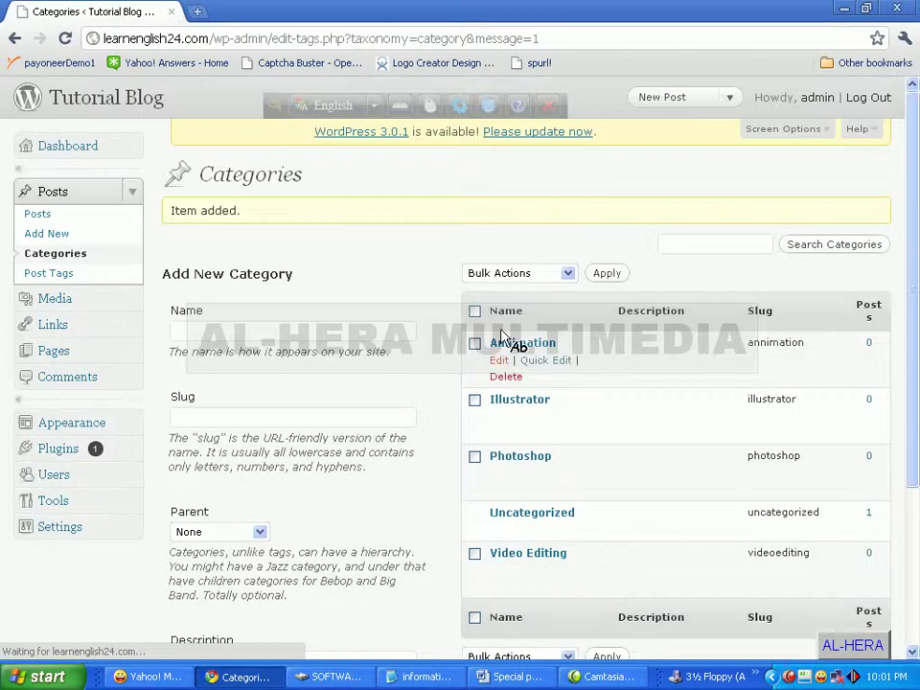
Step: Open the Uncategorized category for editing and change its name to Games
scroll(533, 530, down, 3)
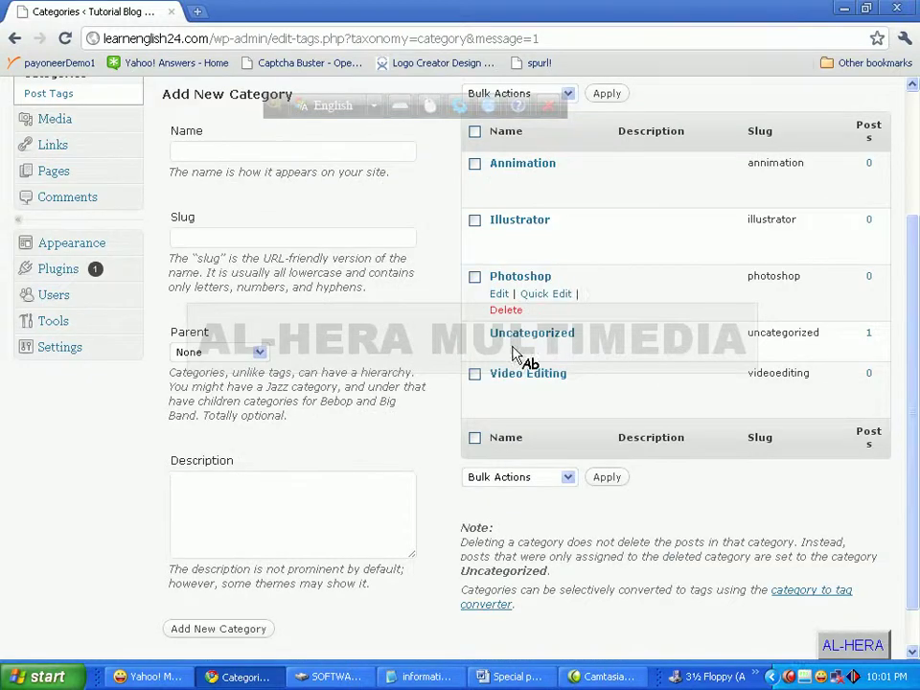
scroll(554, 377, up, 3)
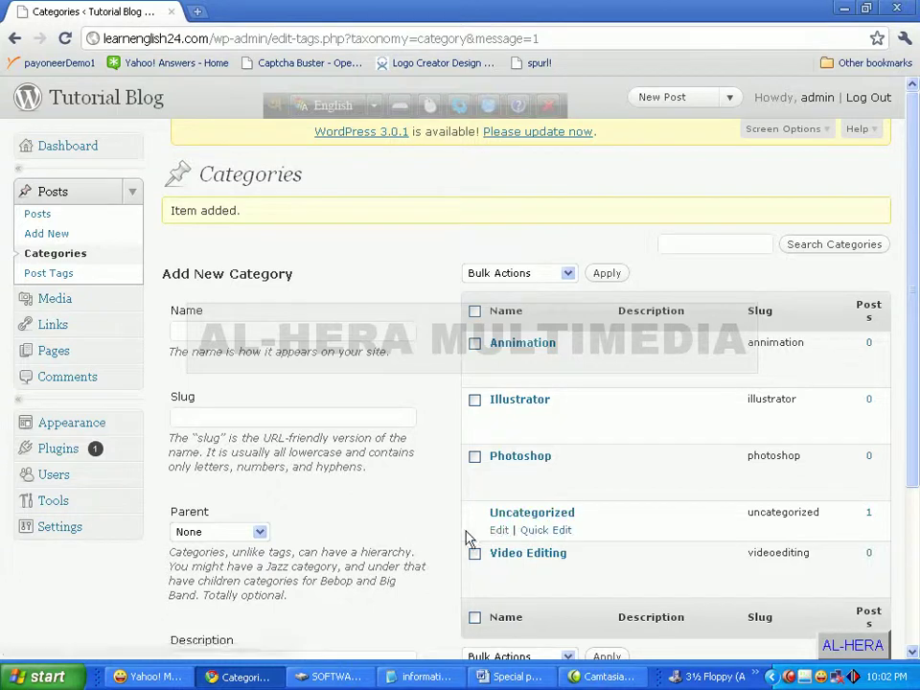
click(499, 531)
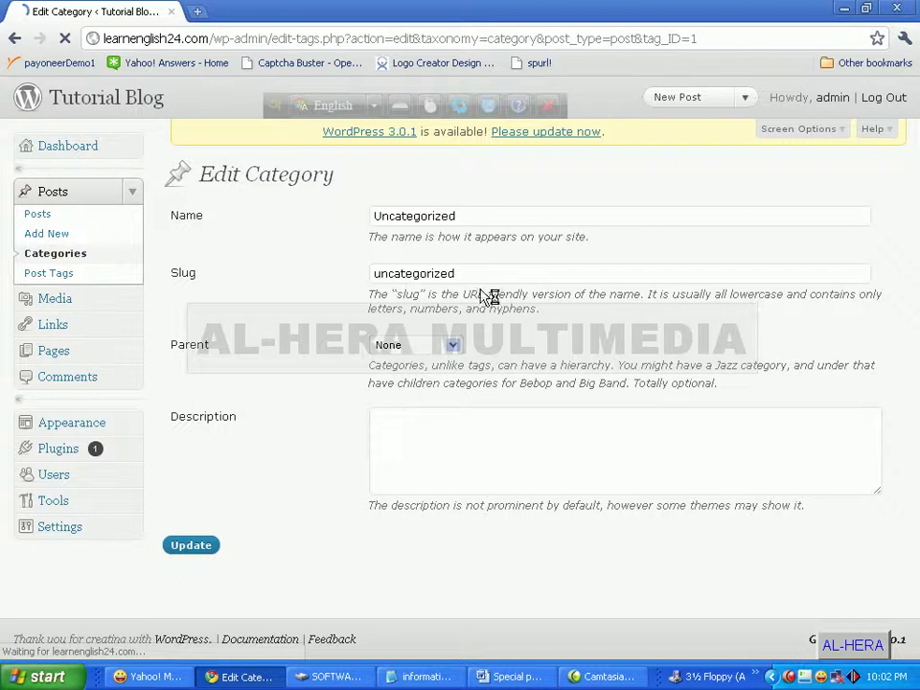
click(474, 214)
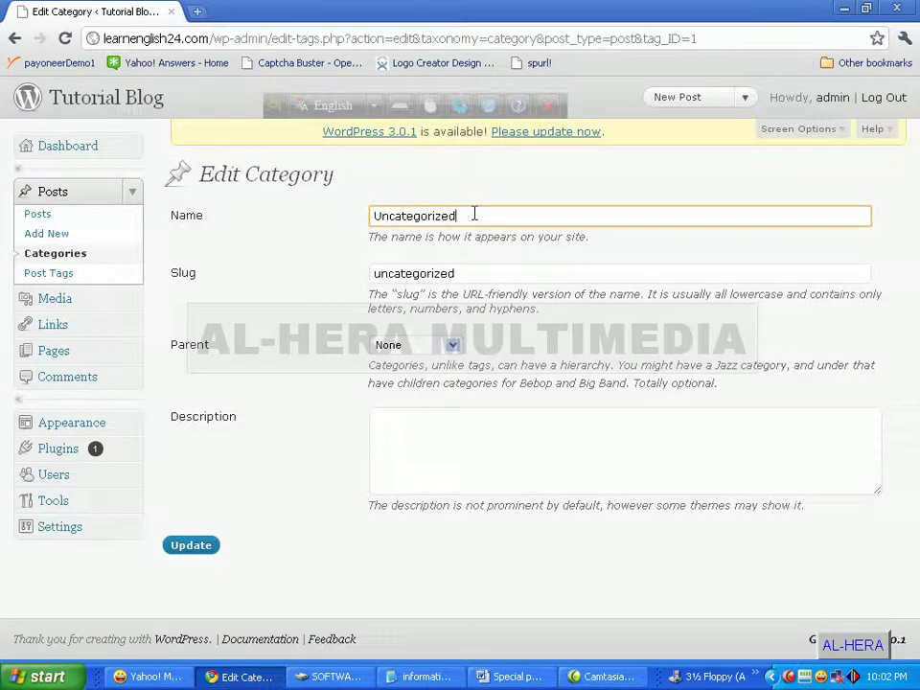
key(BackSpace)
key(BackSpace)
key(BackSpace)
key(BackSpace)
key(BackSpace)
key(BackSpace)
key(BackSpace)
key(BackSpace)
key(BackSpace)
key(BackSpace)
key(BackSpace)
key(BackSpace)
key(BackSpace)
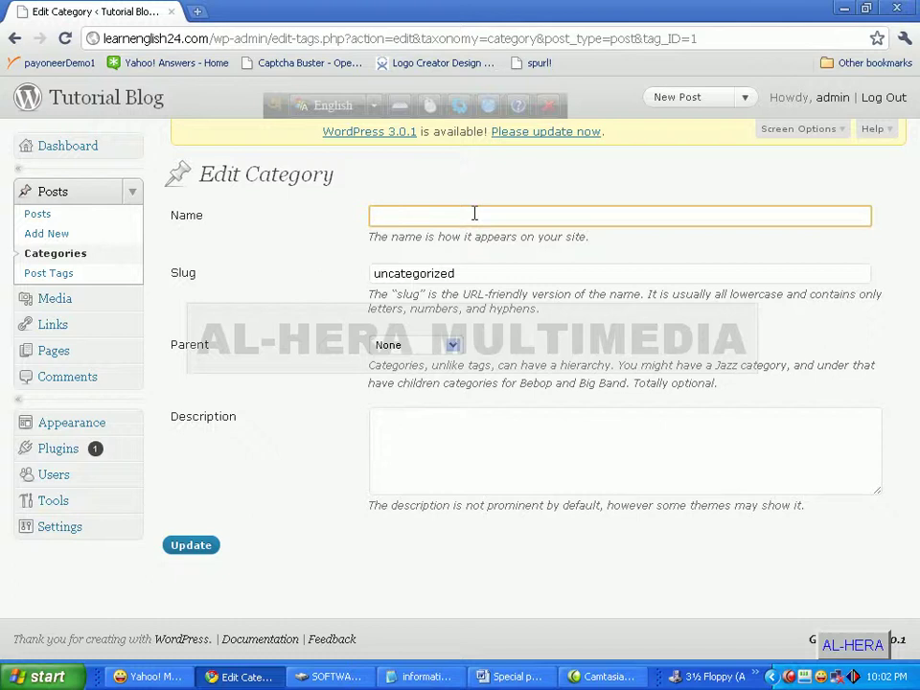
text(Games)
Step: Replace the slug of the category being edited with games and save the category update
click(485, 275)
key(BackSpace)
key(BackSpace)
key(BackSpace)
key(BackSpace)
key(BackSpace)
key(BackSpace)
key(BackSpace)
key(BackSpace)
key(BackSpace)
key(BackSpace)
key(BackSpace)
key(BackSpace)
key(BackSpace)
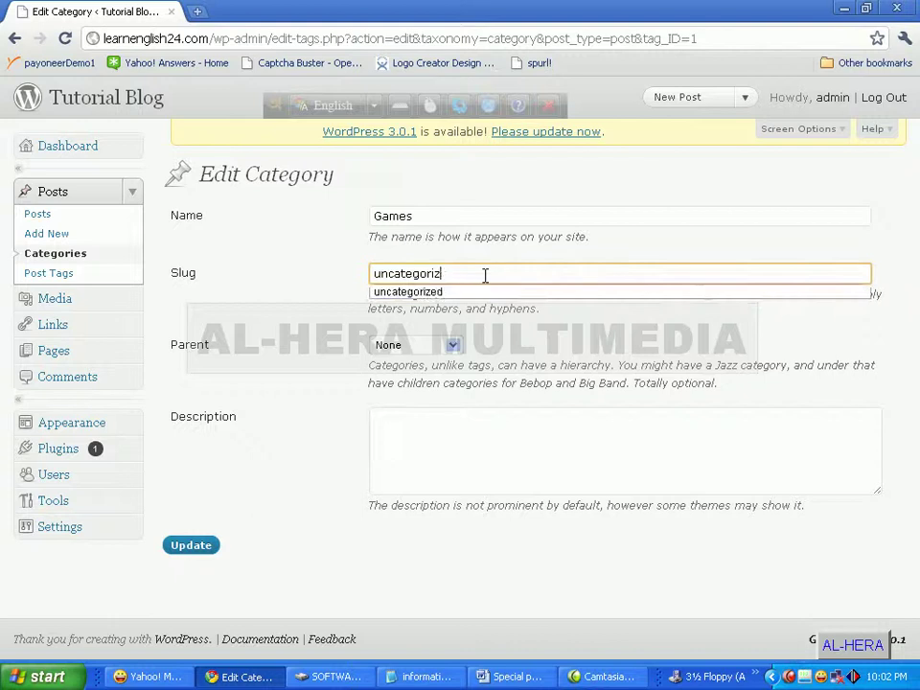
text(games)
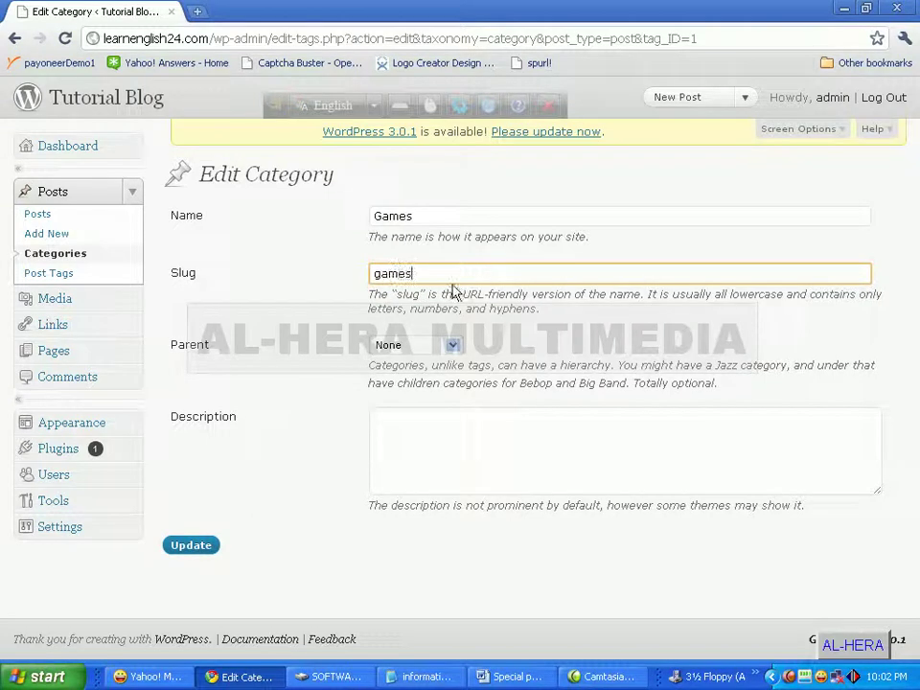
click(193, 546)
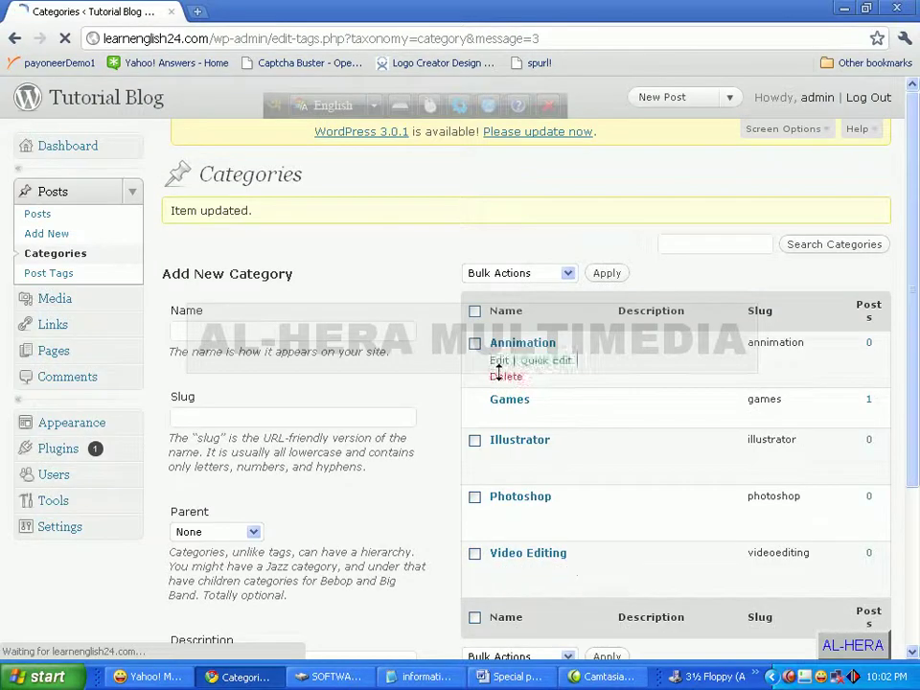
scroll(514, 431, down, 3)
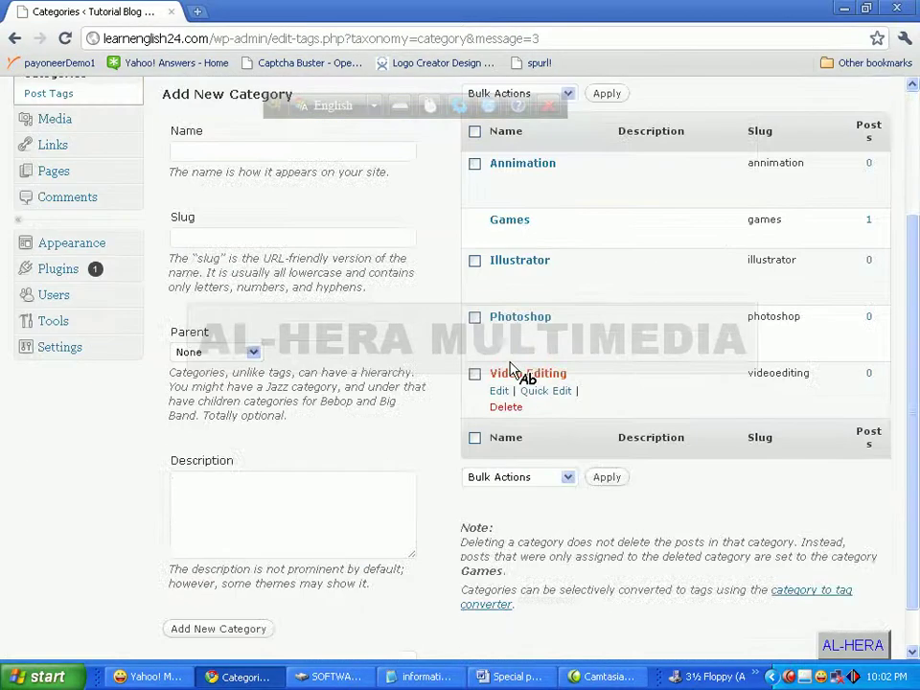
scroll(514, 228, up, 3)
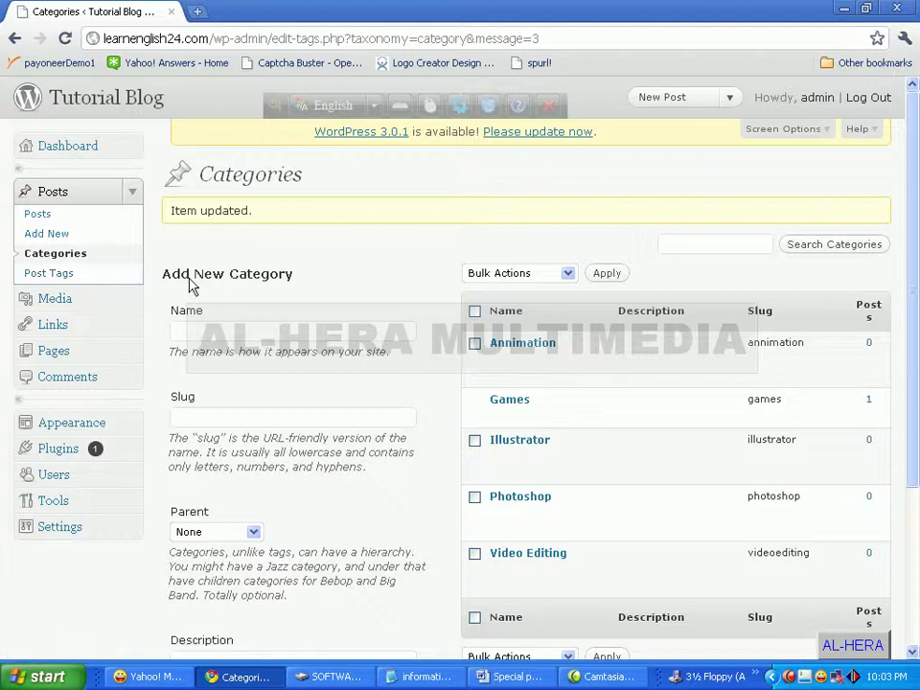
scroll(460, 423, down, 3)
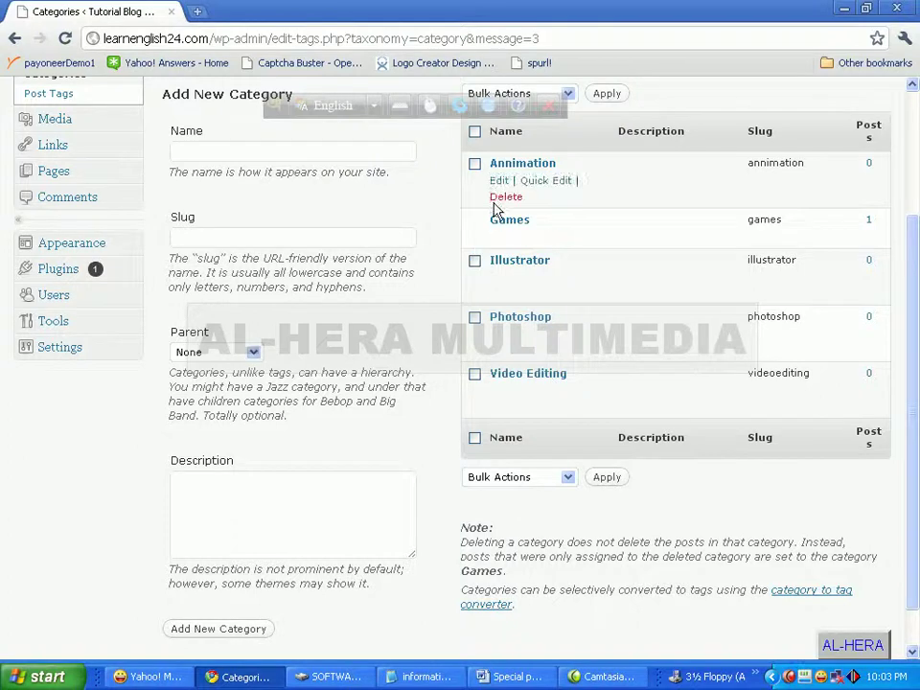
scroll(769, 407, up, 3)
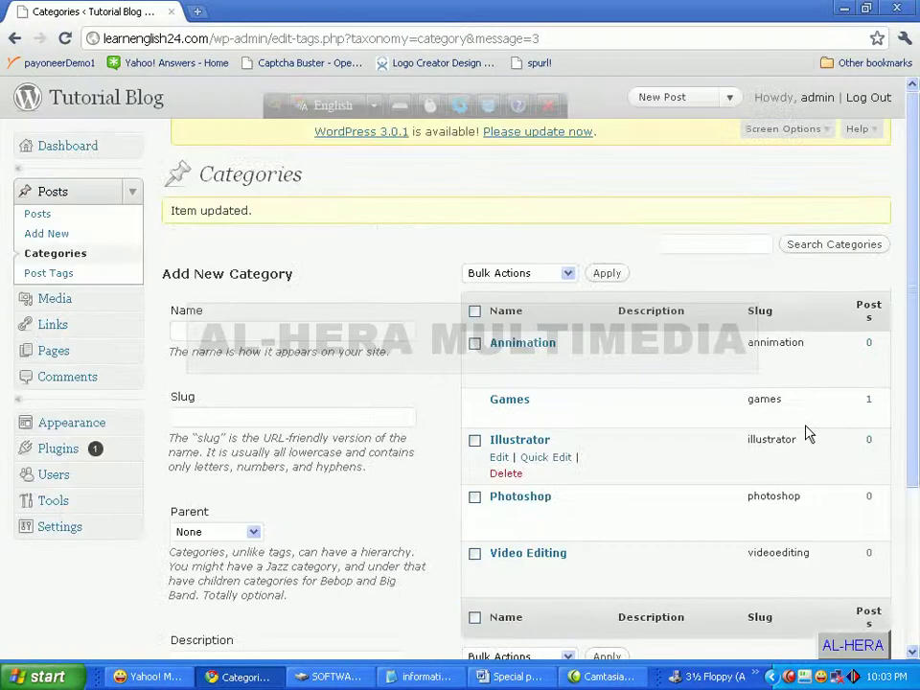